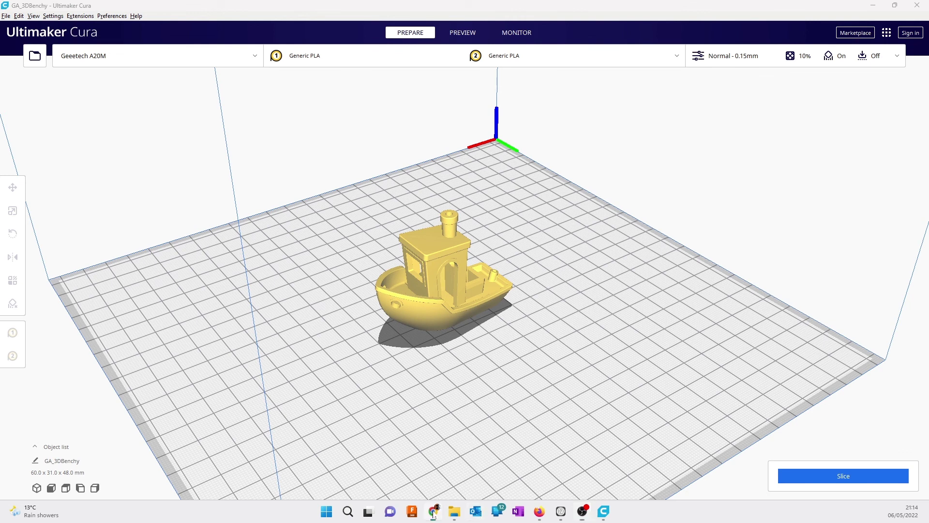
In Firefox, open the Electrovo post 'Anycubic 3D Printers Cura Software Profiles & Settings'
{"action": "left_click", "coordinate": [539, 511]}
{"action": "scroll", "coordinate": [537, 300], "scroll_direction": "down", "scroll_amount": 4}
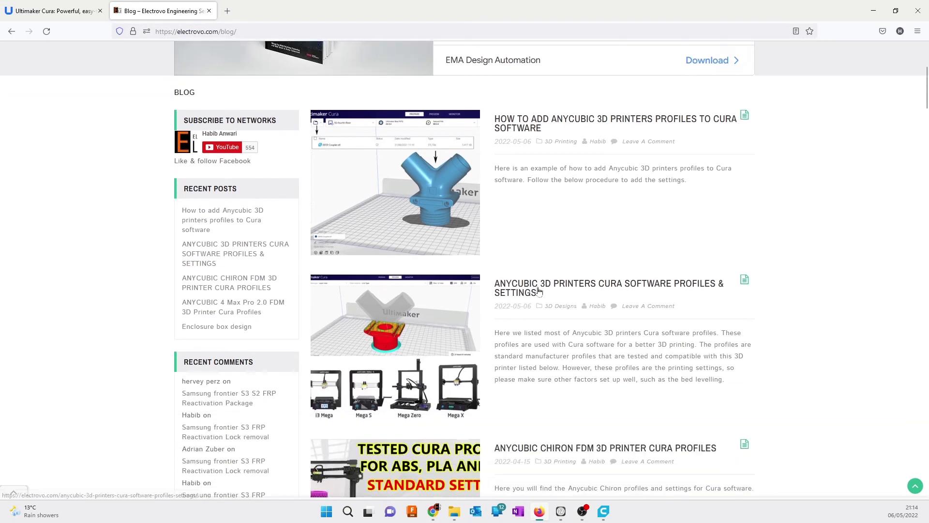
{"action": "left_click", "coordinate": [539, 290]}
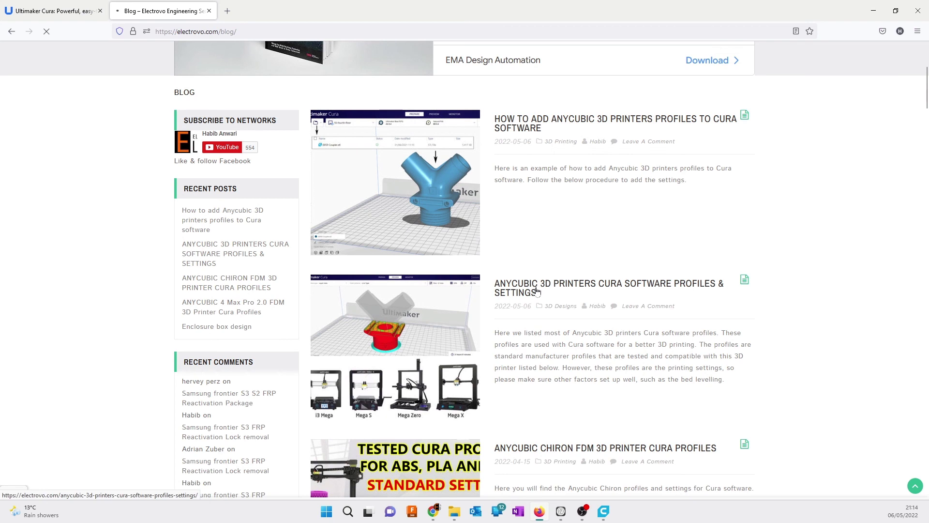
{"action": "scroll", "coordinate": [456, 234], "scroll_direction": "down", "scroll_amount": 3}
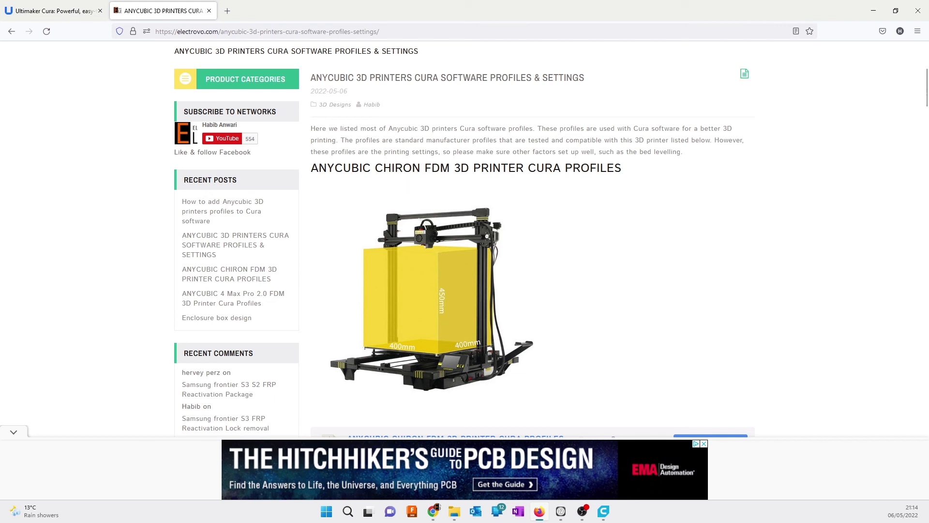
Highlight CHIRON in the heading and scroll to the Chiron profiles download bar
{"action": "left_click_drag", "start_coordinate": [371, 168], "coordinate": [420, 168]}
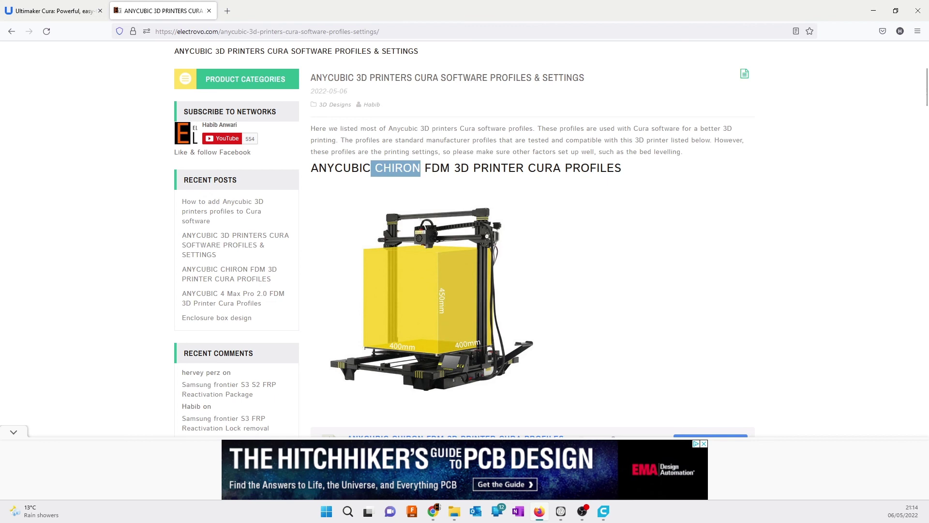
{"action": "scroll", "coordinate": [384, 166], "scroll_direction": "down", "scroll_amount": 6}
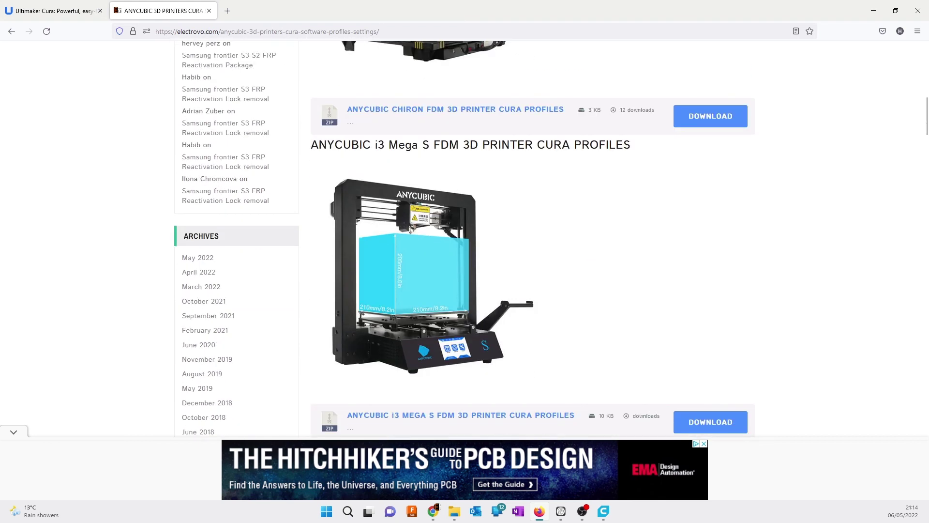
{"action": "scroll", "coordinate": [418, 212], "scroll_direction": "down", "scroll_amount": 5}
{"action": "scroll", "coordinate": [418, 212], "scroll_direction": "down", "scroll_amount": 4}
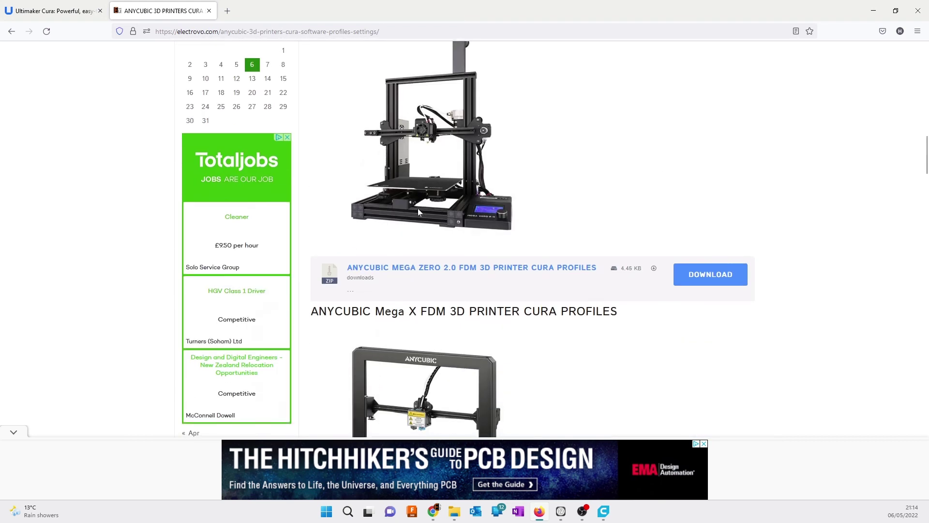
{"action": "scroll", "coordinate": [418, 212], "scroll_direction": "down", "scroll_amount": 14}
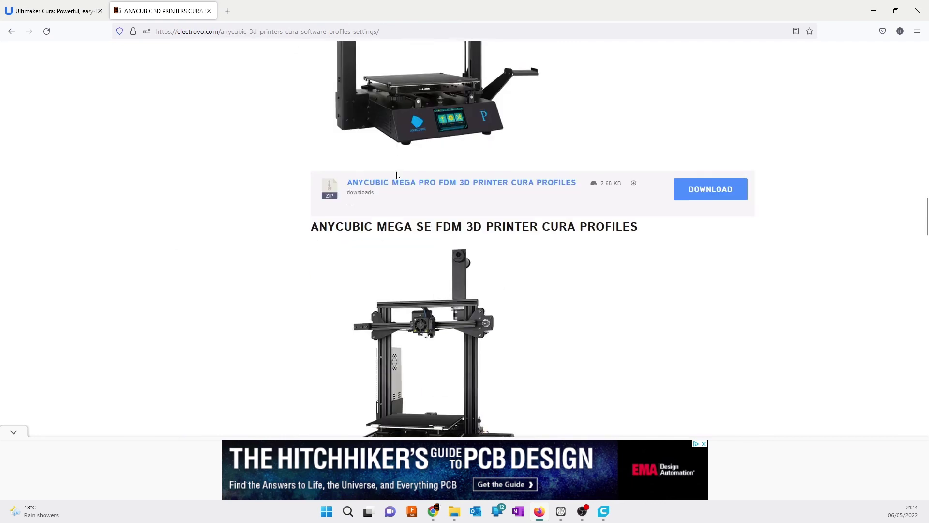
{"action": "scroll", "coordinate": [397, 176], "scroll_direction": "down", "scroll_amount": 20}
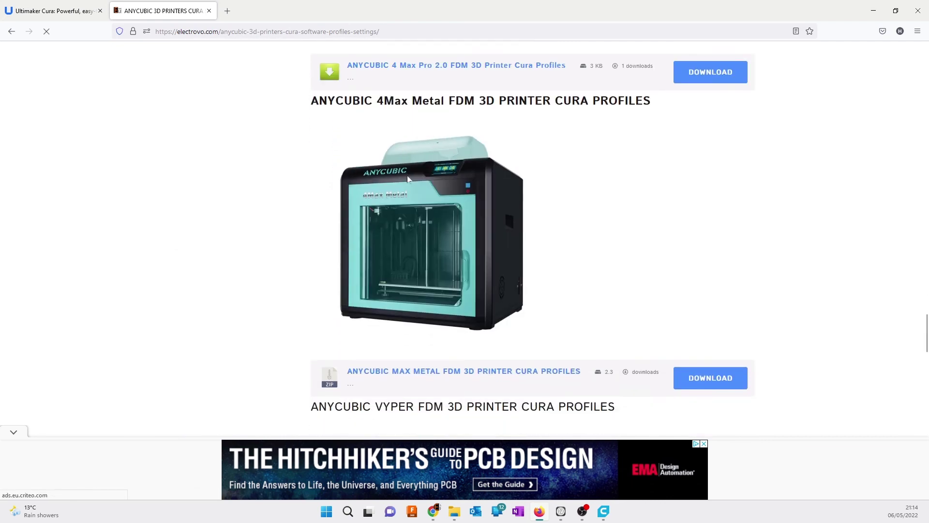
{"action": "scroll", "coordinate": [408, 179], "scroll_direction": "down", "scroll_amount": 20}
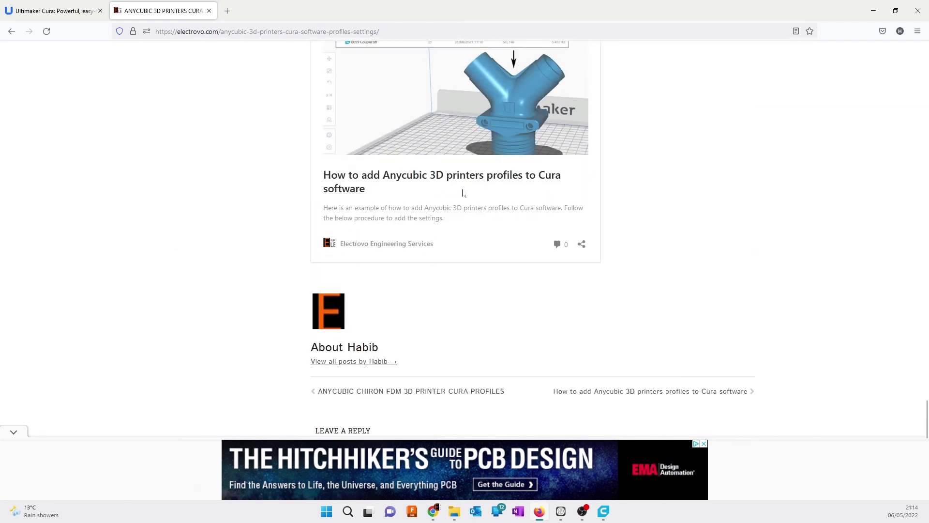
{"action": "scroll", "coordinate": [463, 193], "scroll_direction": "up", "scroll_amount": 20}
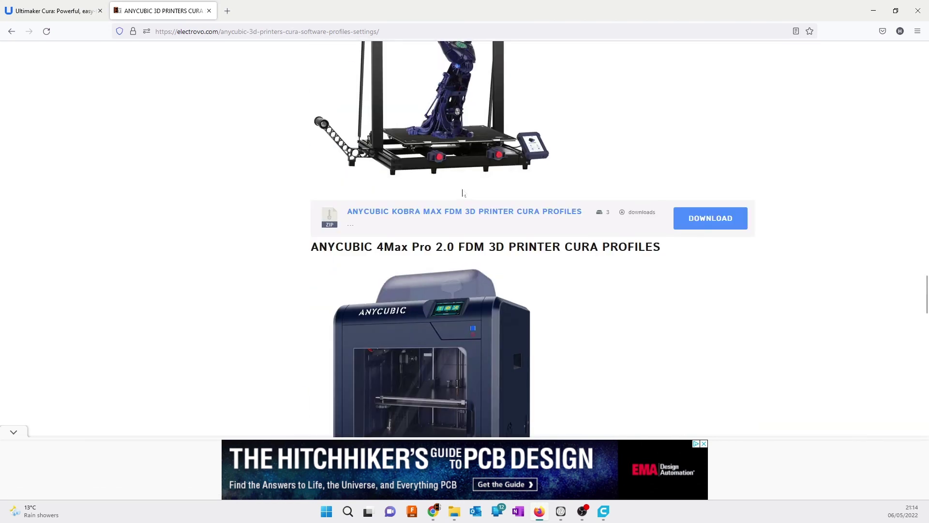
{"action": "scroll", "coordinate": [462, 193], "scroll_direction": "up", "scroll_amount": 20}
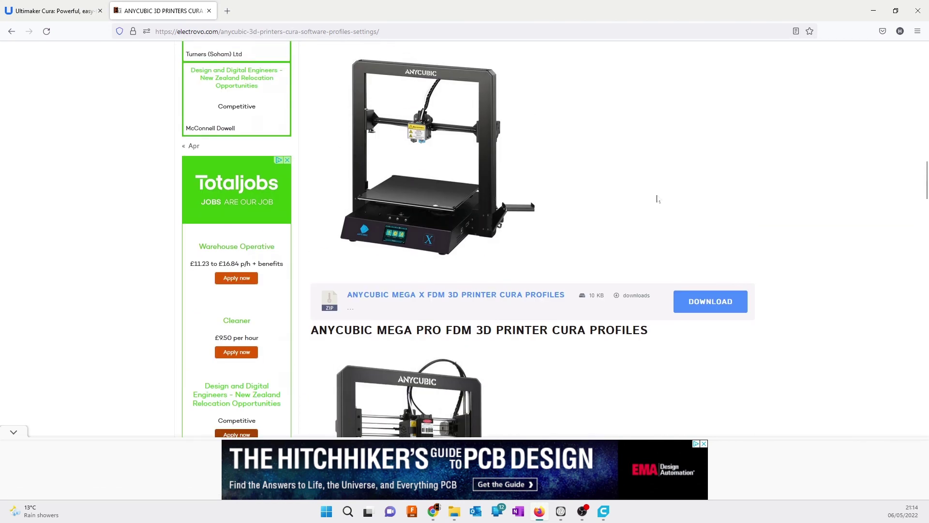
{"action": "scroll", "coordinate": [658, 199], "scroll_direction": "up", "scroll_amount": 15}
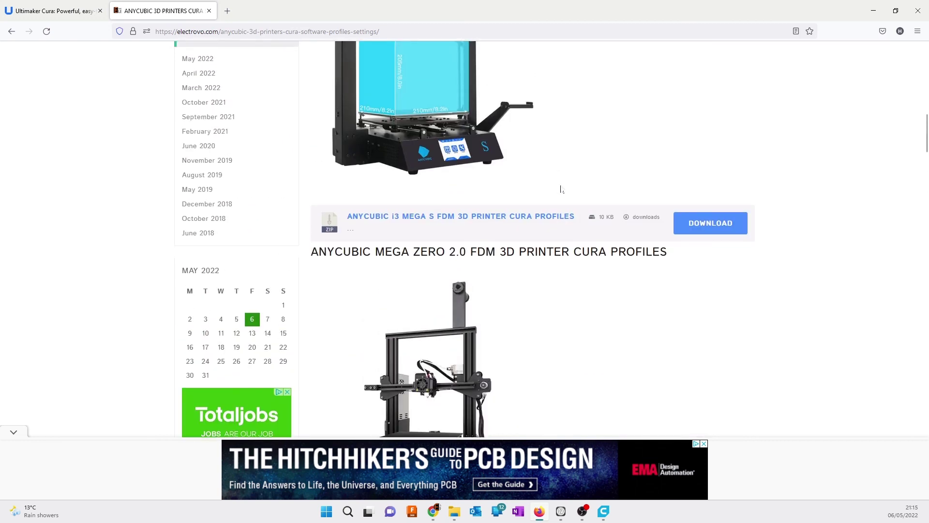
{"action": "scroll", "coordinate": [561, 189], "scroll_direction": "up", "scroll_amount": 13}
{"action": "scroll", "coordinate": [465, 183], "scroll_direction": "down", "scroll_amount": 7}
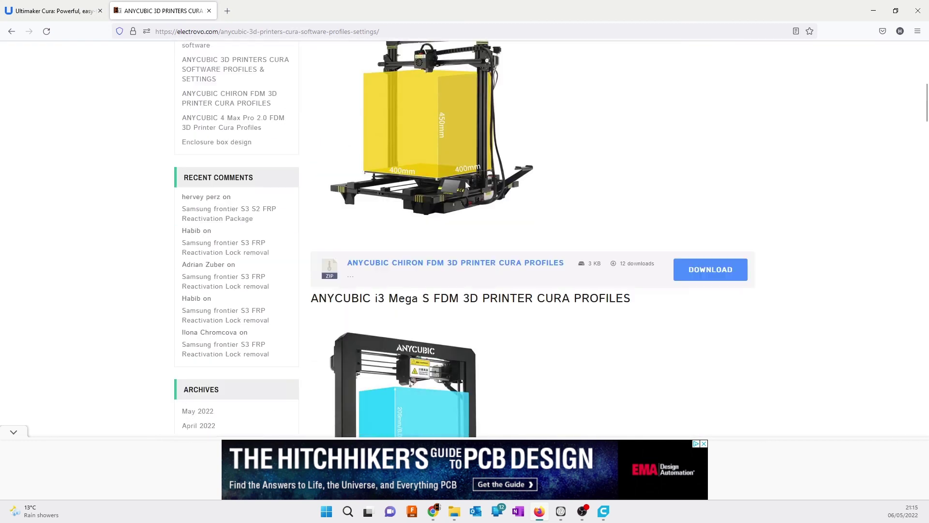
{"action": "scroll", "coordinate": [466, 184], "scroll_direction": "down", "scroll_amount": 2}
{"action": "scroll", "coordinate": [465, 184], "scroll_direction": "up", "scroll_amount": 4}
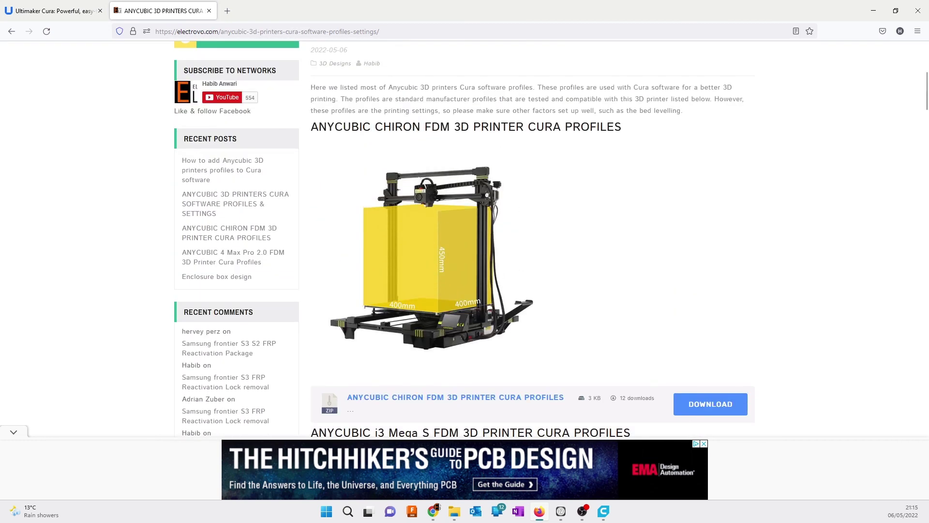
{"action": "scroll", "coordinate": [530, 233], "scroll_direction": "down", "scroll_amount": 3}
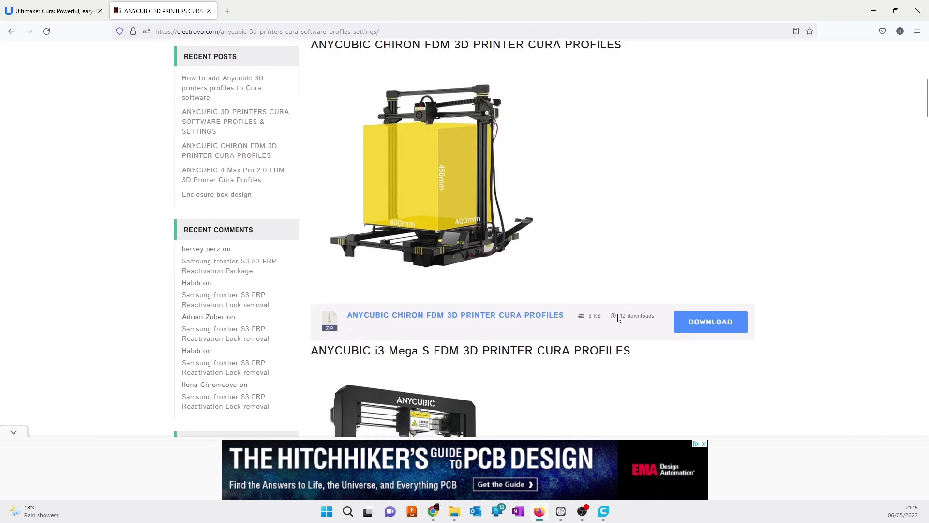
{"action": "left_click", "coordinate": [702, 329]}
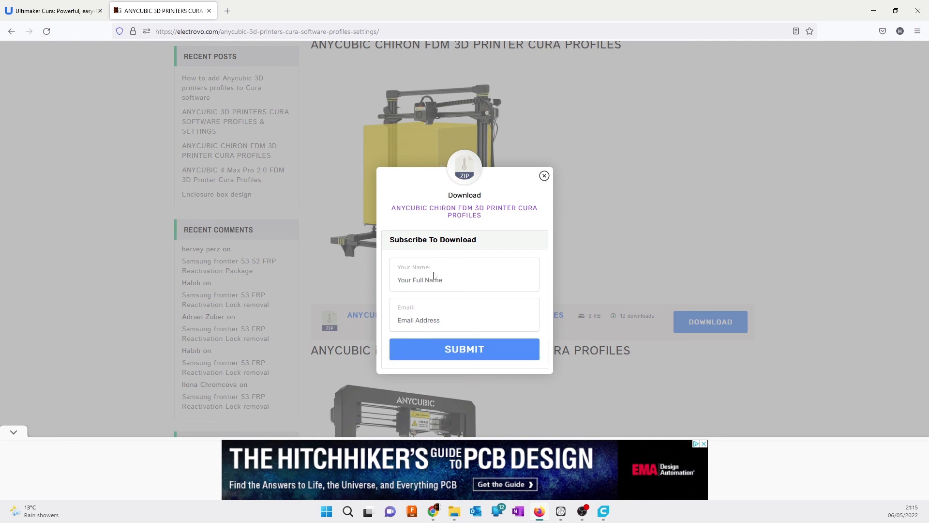
{"action": "left_click", "coordinate": [544, 177]}
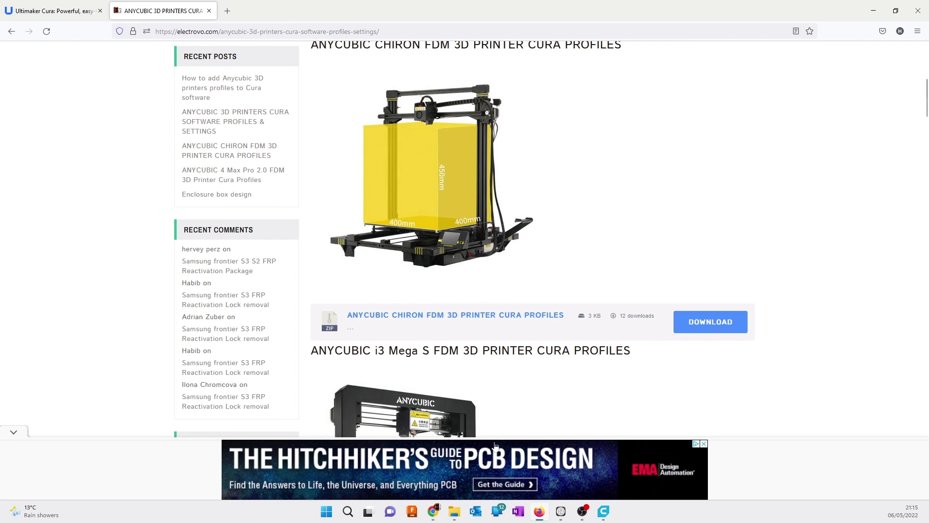
Bring up the Chiron folder in File Explorer and check its ABS, PLA and TPU subfolders
{"action": "mouse_move", "coordinate": [454, 516]}
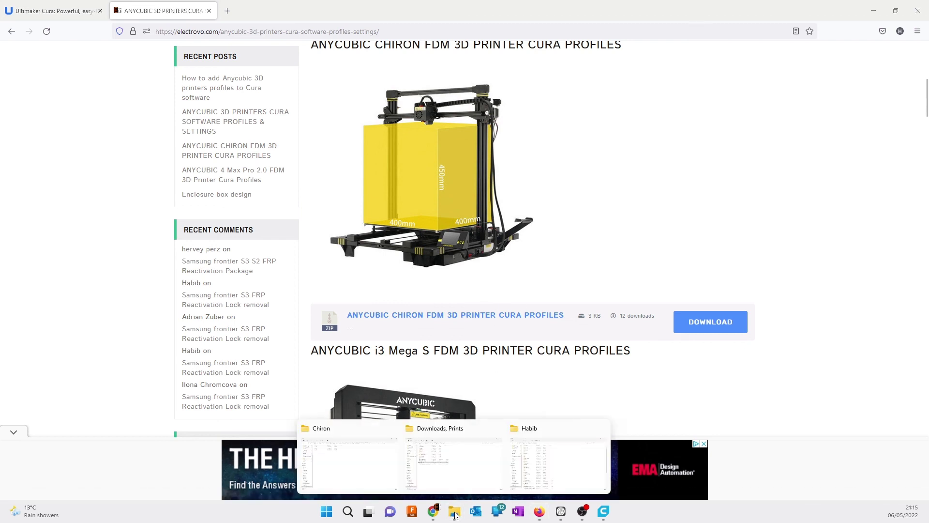
{"action": "left_click", "coordinate": [336, 472]}
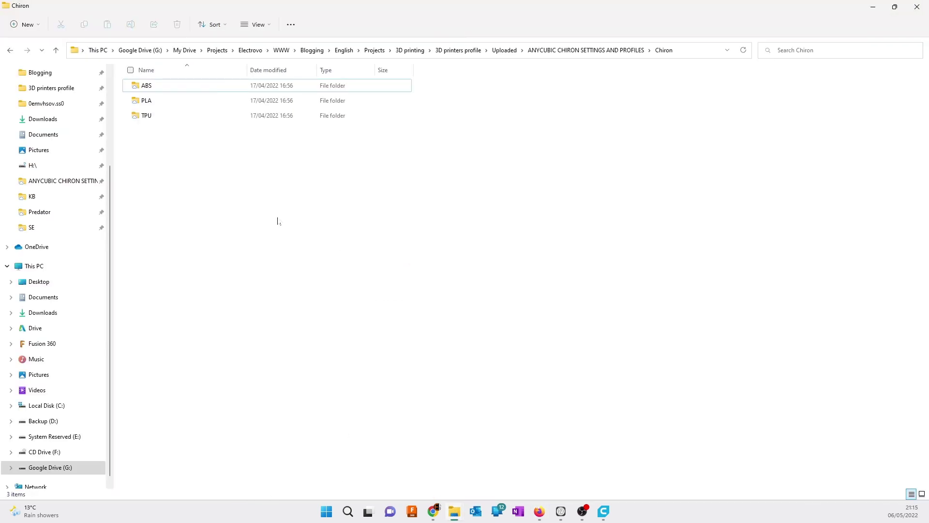
{"action": "left_click_drag", "start_coordinate": [235, 207], "coordinate": [146, 78]}
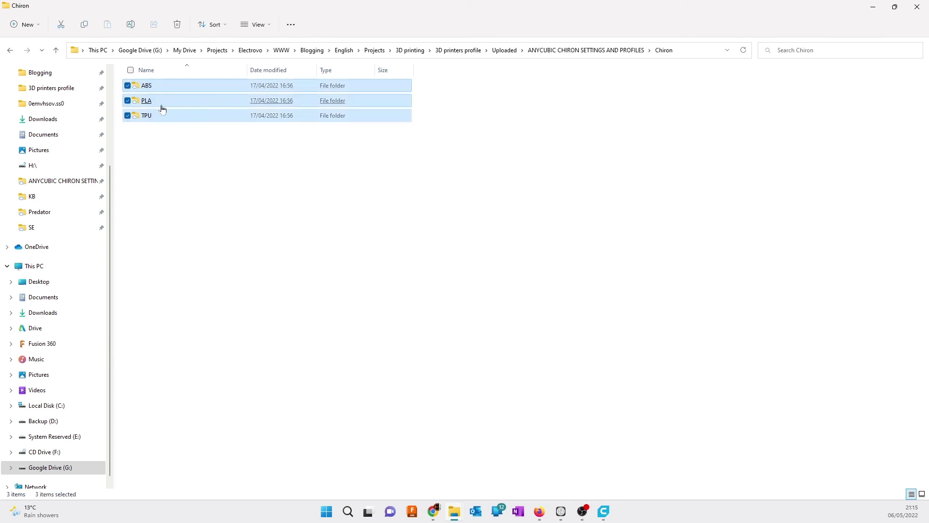
{"action": "left_click", "coordinate": [494, 392]}
Return to the Electrovo Anycubic Cura profiles post and scroll down to the Mega X download
{"action": "mouse_move", "coordinate": [441, 511]}
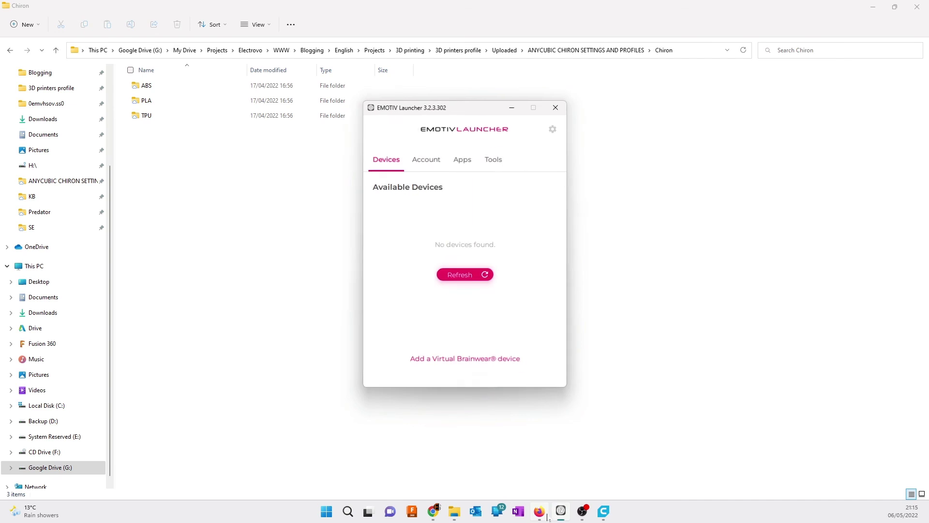
{"action": "left_click", "coordinate": [540, 513]}
{"action": "scroll", "coordinate": [463, 239], "scroll_direction": "down", "scroll_amount": 15}
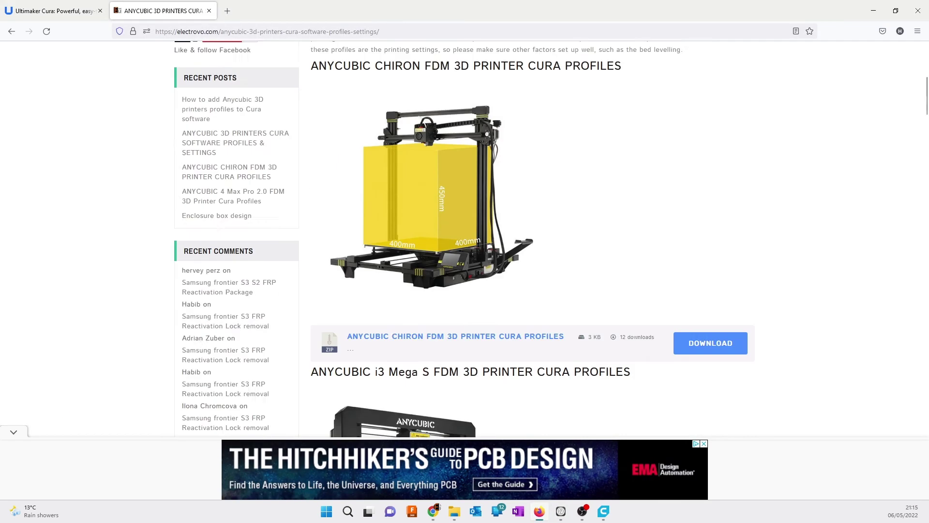
{"action": "scroll", "coordinate": [624, 193], "scroll_direction": "up", "scroll_amount": 3}
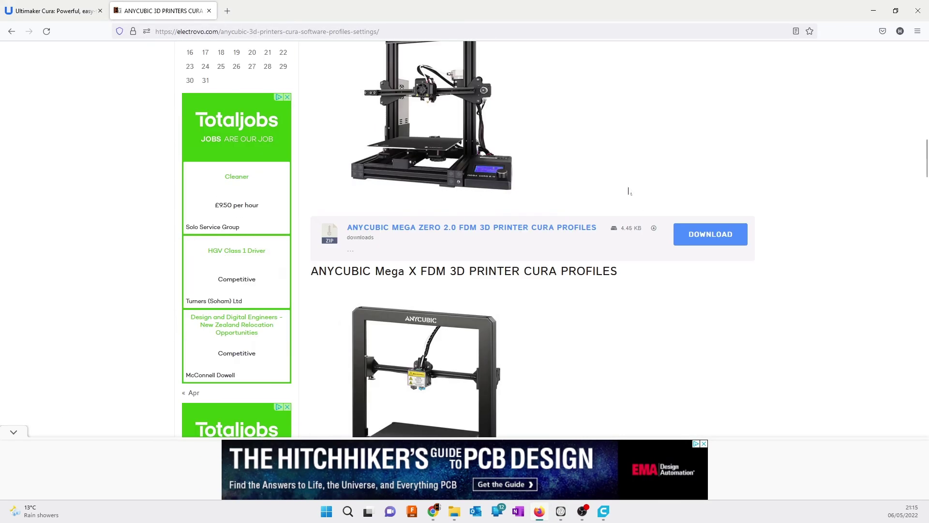
{"action": "scroll", "coordinate": [602, 201], "scroll_direction": "down", "scroll_amount": 6}
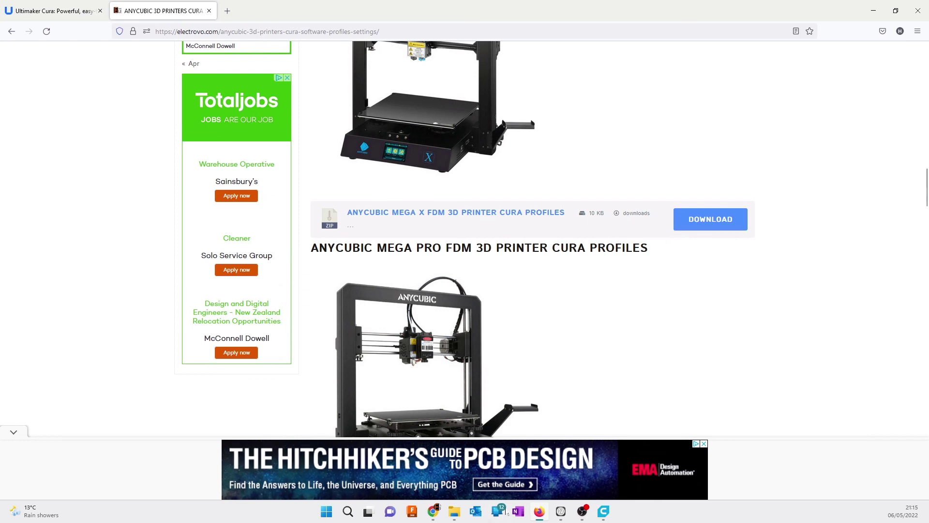
Switch to Cura and zoom and orbit around GA_3DBenchy on the Geeetech A20M build plate
{"action": "left_click", "coordinate": [606, 513]}
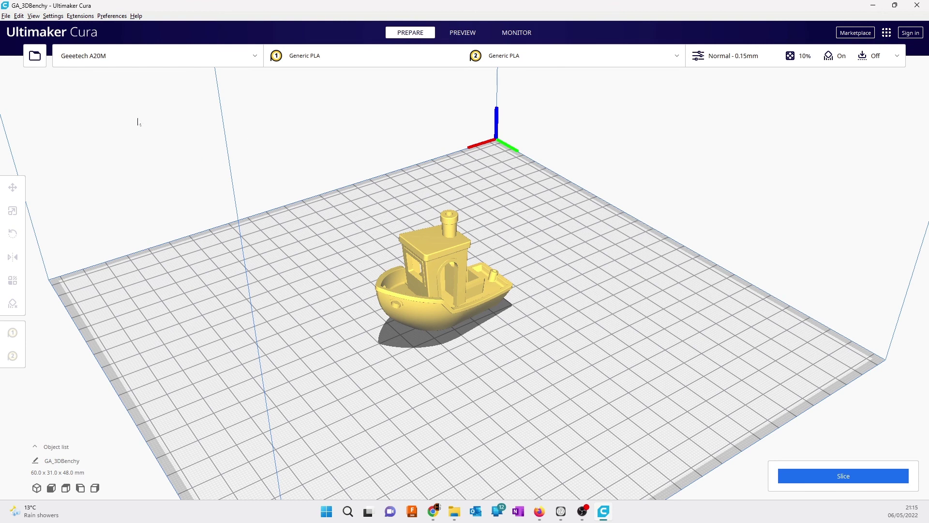
{"action": "scroll", "coordinate": [476, 175], "scroll_direction": "down", "scroll_amount": 2}
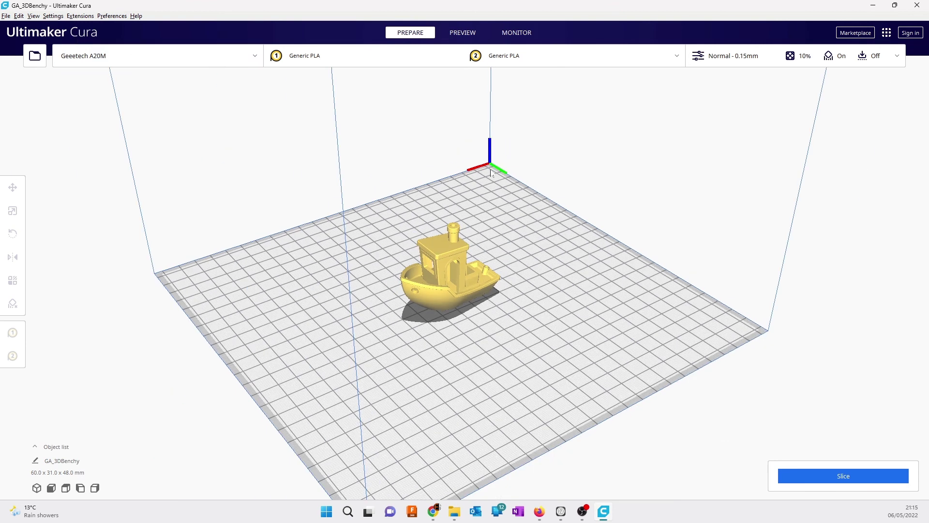
{"action": "scroll", "coordinate": [488, 177], "scroll_direction": "down", "scroll_amount": 2}
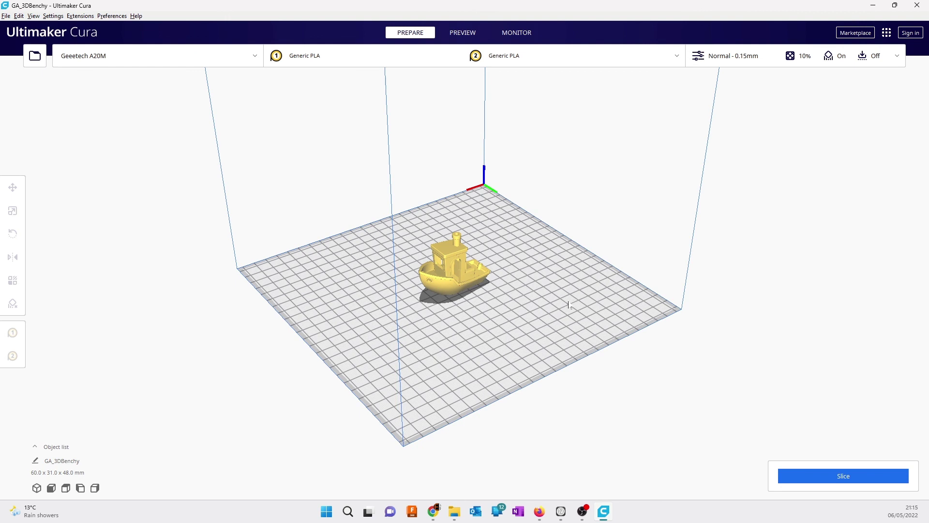
{"action": "right_click_drag", "start_coordinate": [570, 305], "coordinate": [452, 276]}
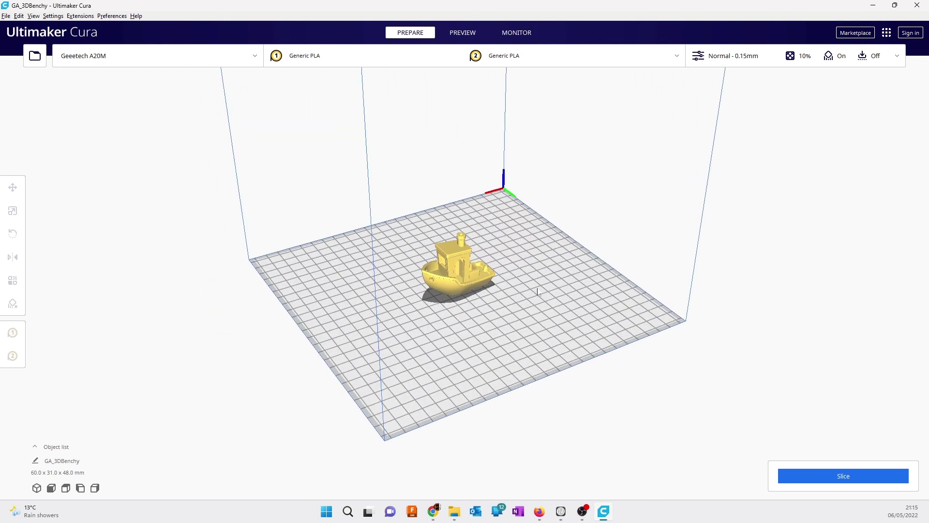
{"action": "scroll", "coordinate": [460, 278], "scroll_direction": "up", "scroll_amount": 5}
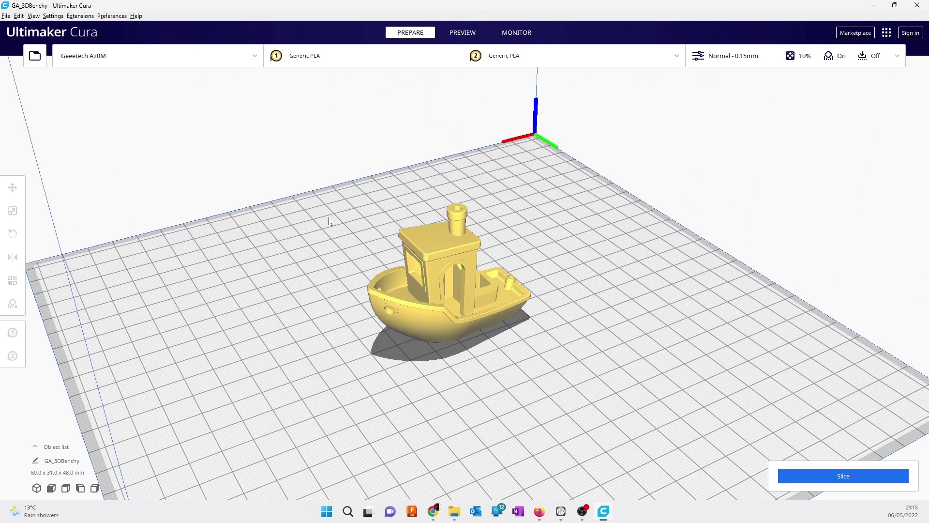
{"action": "scroll", "coordinate": [330, 220], "scroll_direction": "down", "scroll_amount": 2}
Open Configure Cura's Printers page and start adding a new printer
{"action": "left_click", "coordinate": [114, 17]}
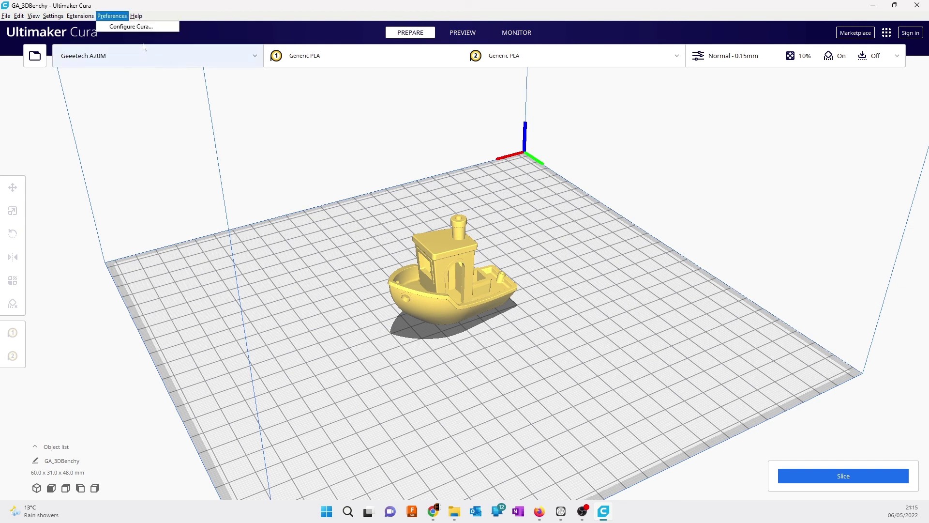
{"action": "left_click", "coordinate": [134, 26]}
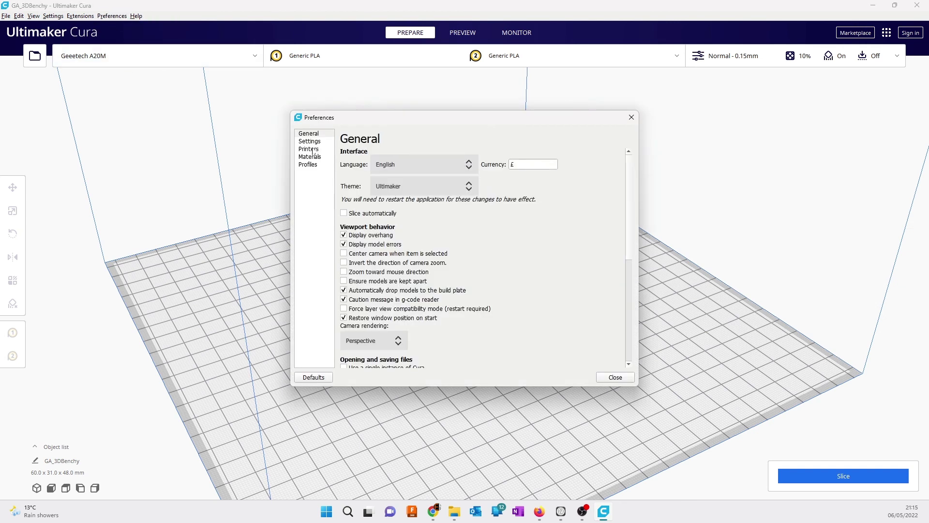
{"action": "left_click", "coordinate": [313, 150]}
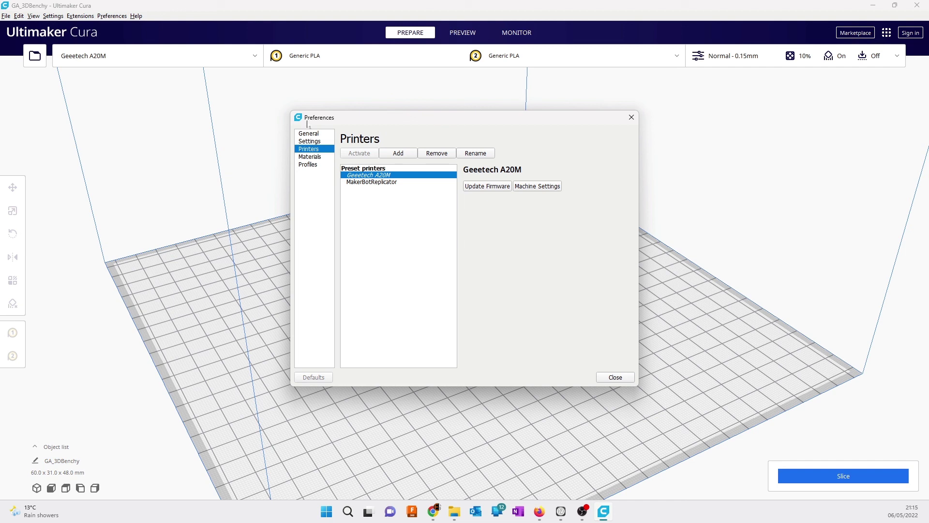
{"action": "left_click", "coordinate": [401, 154]}
Add the Anycubic Chiron from the Anycubic group of non-networked printers
{"action": "left_click", "coordinate": [331, 236]}
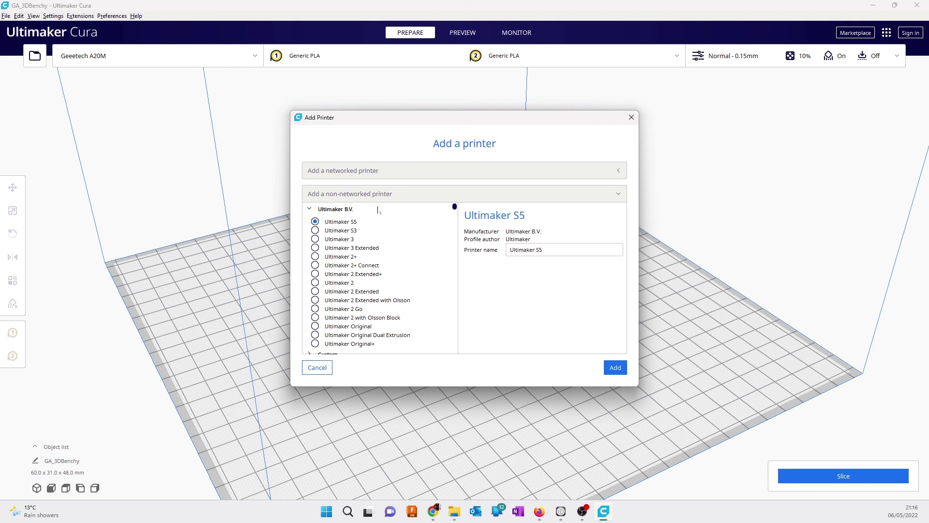
{"action": "scroll", "coordinate": [378, 209], "scroll_direction": "down", "scroll_amount": 5}
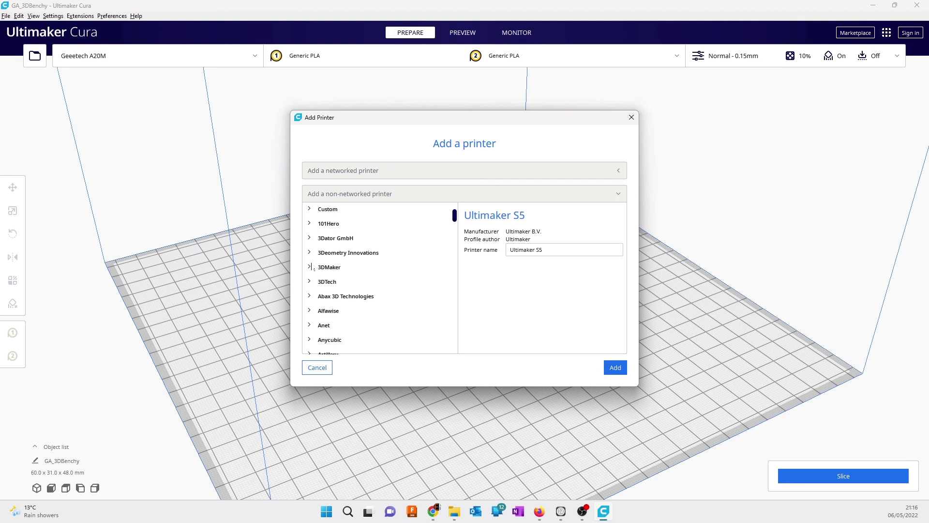
{"action": "scroll", "coordinate": [314, 277], "scroll_direction": "down", "scroll_amount": 1}
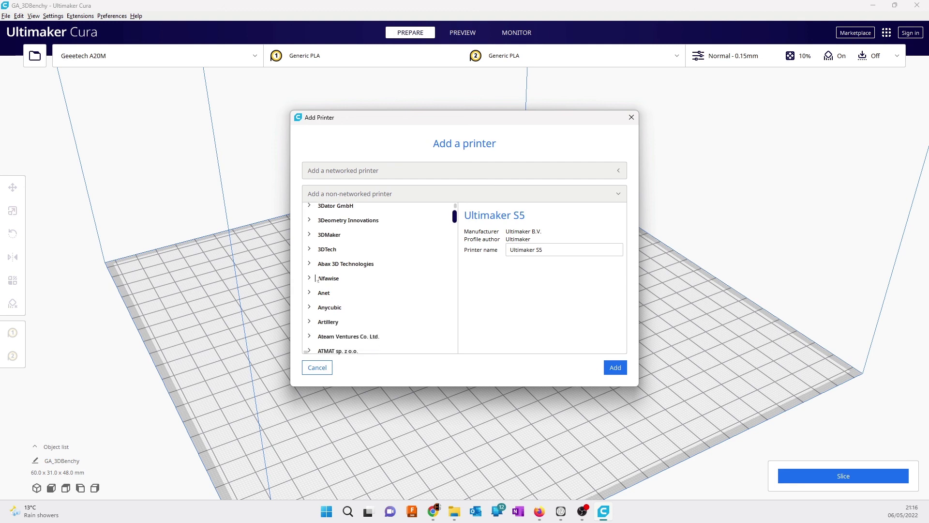
{"action": "left_click", "coordinate": [328, 307]}
{"action": "scroll", "coordinate": [370, 288], "scroll_direction": "down", "scroll_amount": 2}
{"action": "scroll", "coordinate": [370, 281], "scroll_direction": "down", "scroll_amount": 1}
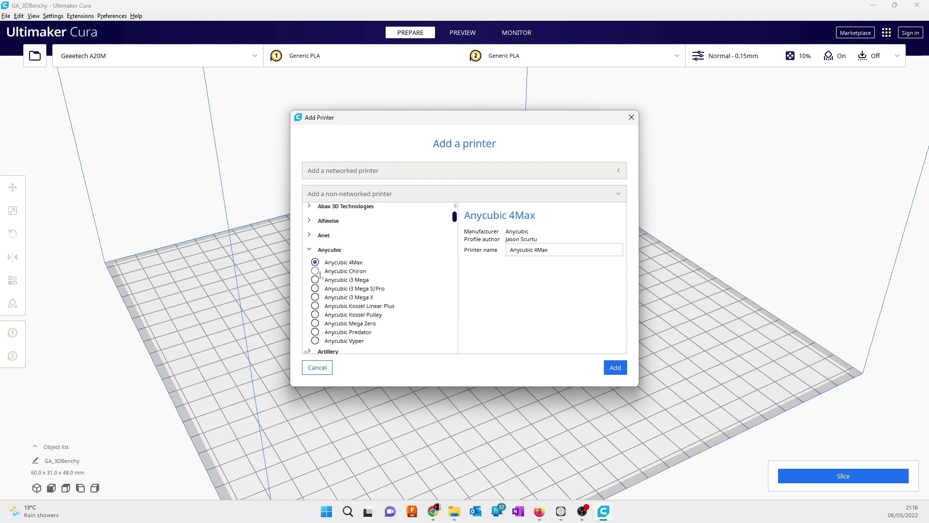
{"action": "left_click", "coordinate": [324, 273]}
{"action": "left_click", "coordinate": [612, 368]}
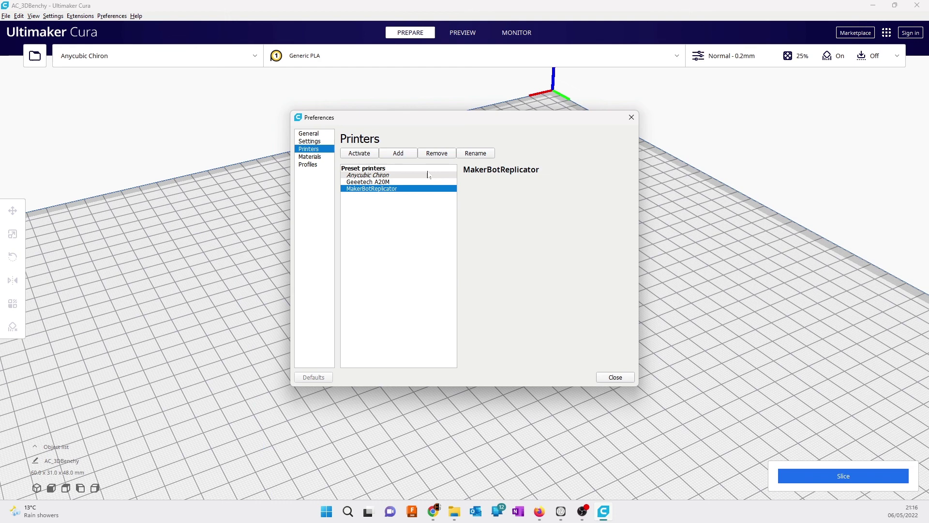
Close Preferences to show AC_3DBenchy on the Anycubic Chiron build plate
{"action": "left_click", "coordinate": [620, 377]}
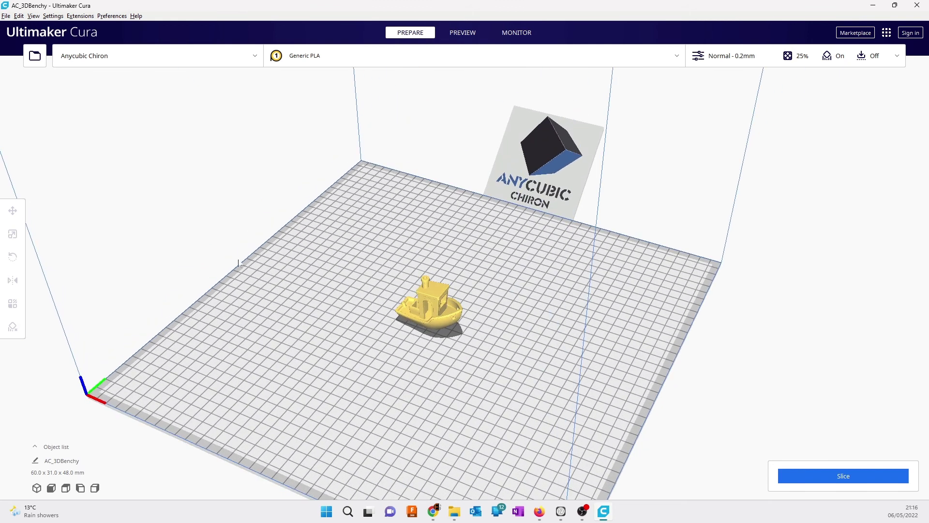
Open Configure Cura and go from Printers to the Chiron's Profiles page
{"action": "left_click", "coordinate": [111, 17]}
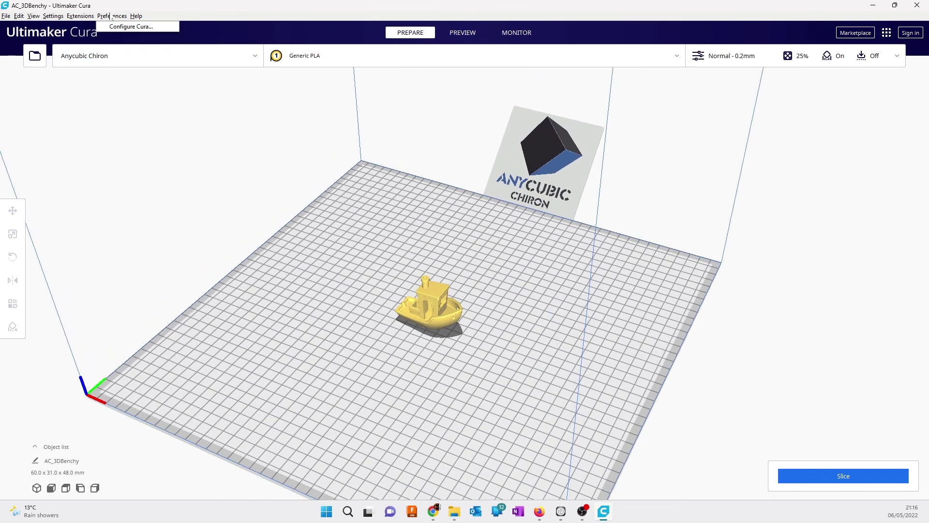
{"action": "left_click", "coordinate": [117, 27]}
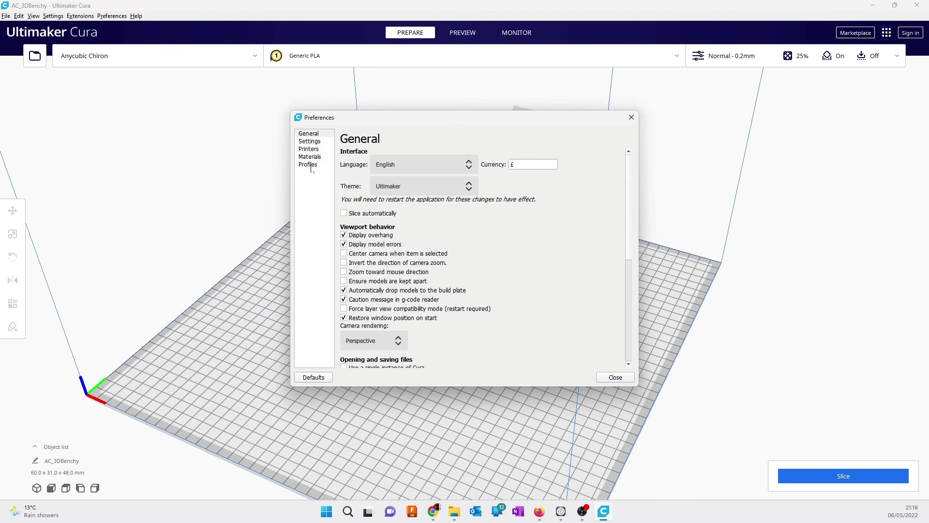
{"action": "left_click", "coordinate": [309, 149]}
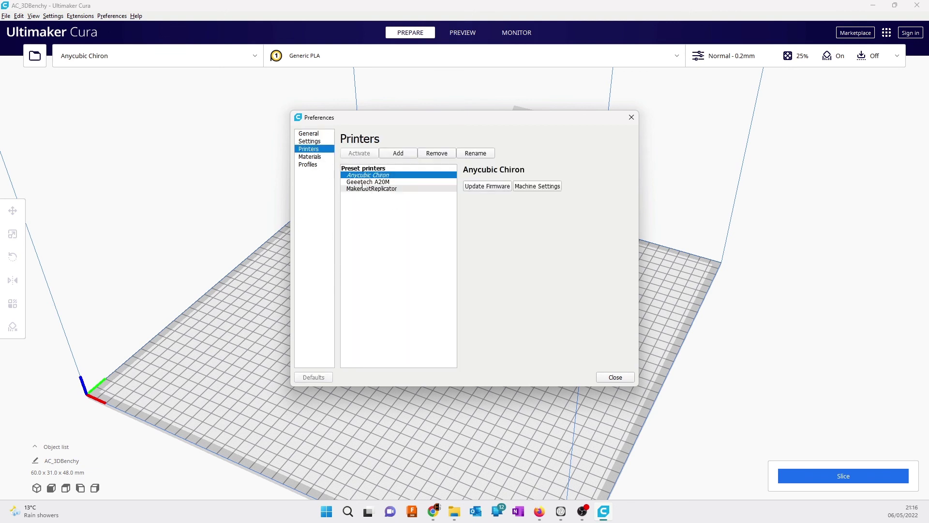
{"action": "left_click", "coordinate": [312, 167]}
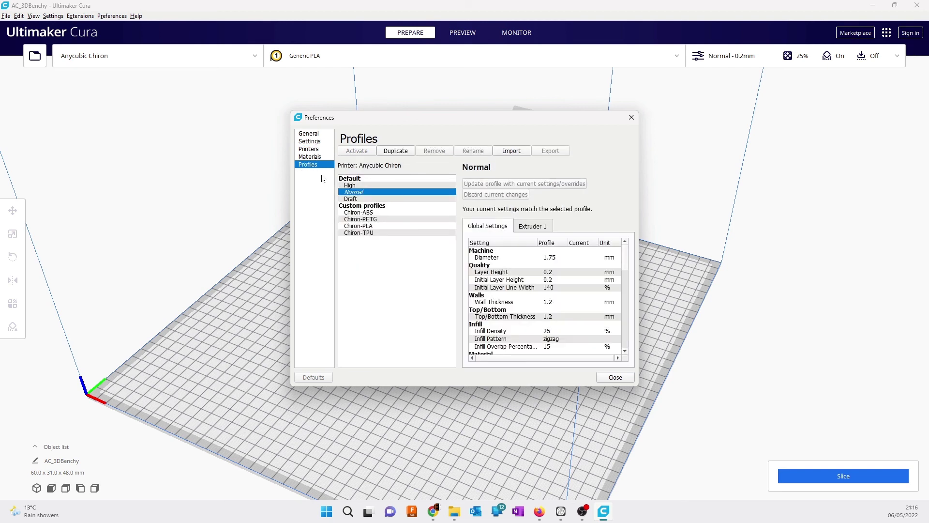
Remove the Chiron-TPU, Chiron-PLA, Chiron-PETG and Chiron-ABS custom profiles, confirming each deletion
{"action": "left_click", "coordinate": [381, 234]}
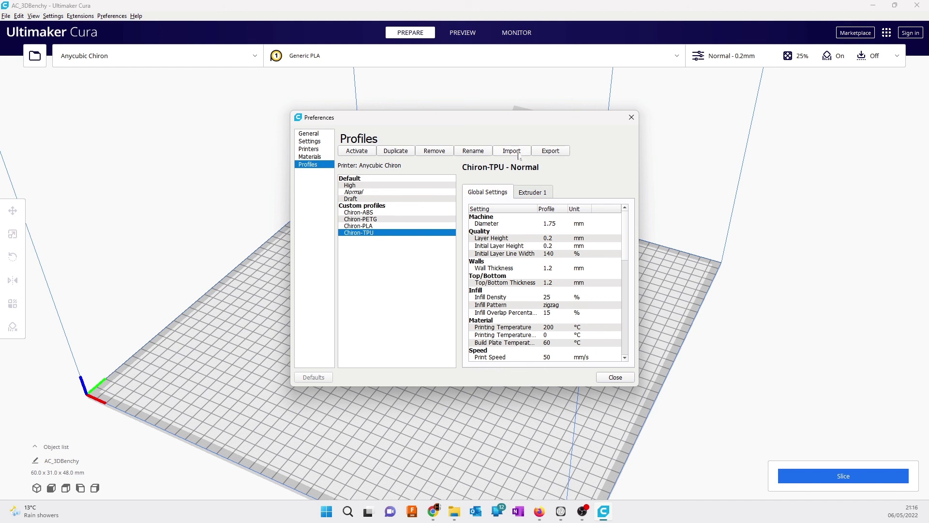
{"action": "left_click", "coordinate": [434, 150]}
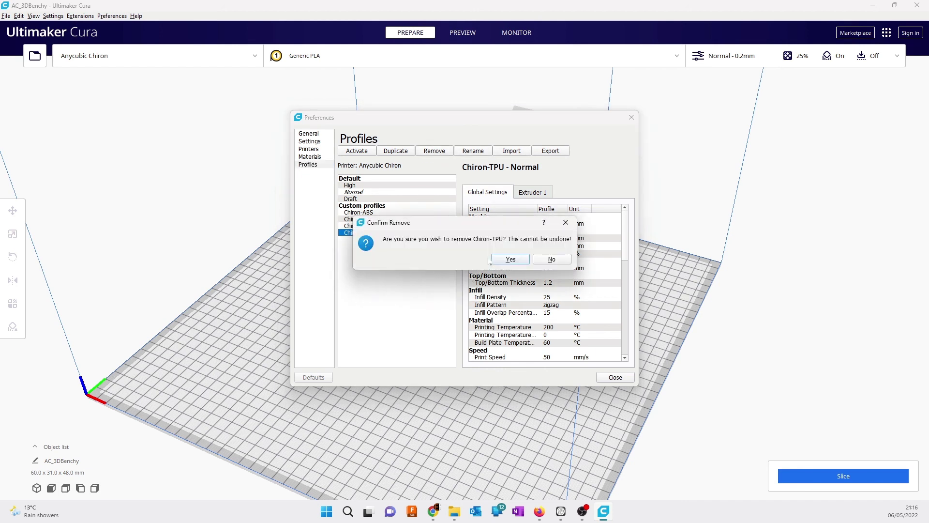
{"action": "left_click", "coordinate": [513, 263]}
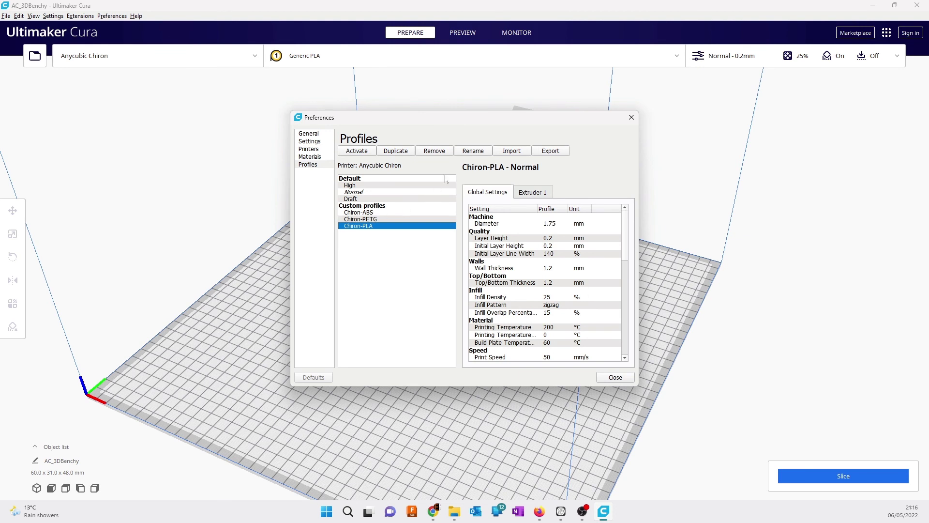
{"action": "left_click", "coordinate": [434, 151]}
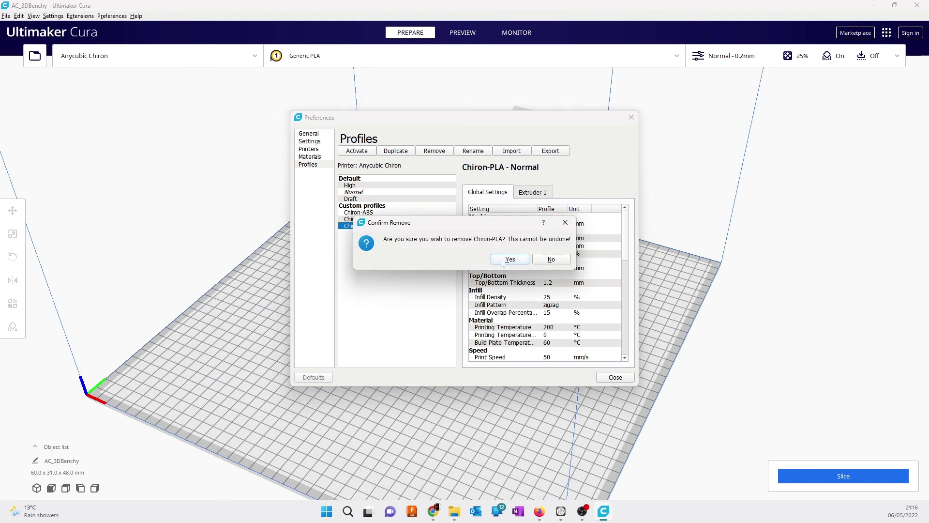
{"action": "left_click", "coordinate": [510, 260]}
{"action": "left_click", "coordinate": [393, 221]}
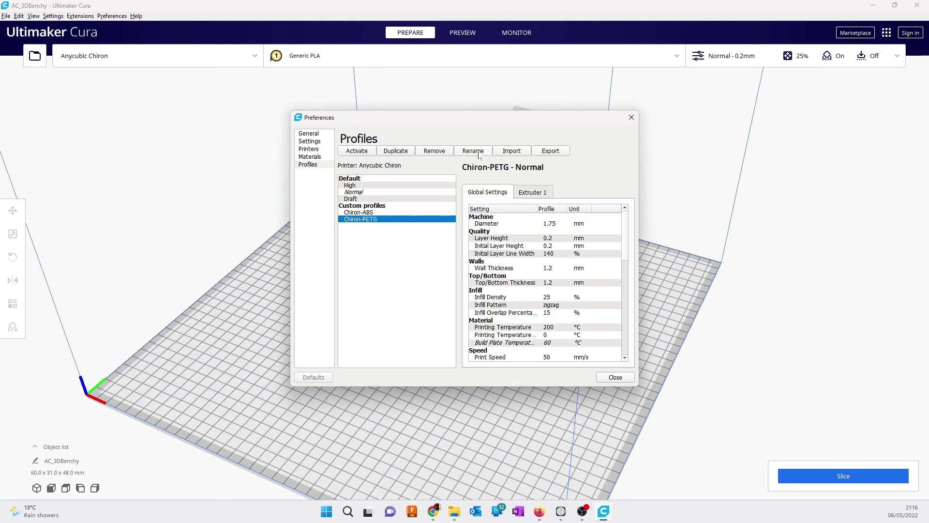
{"action": "left_click", "coordinate": [434, 151]}
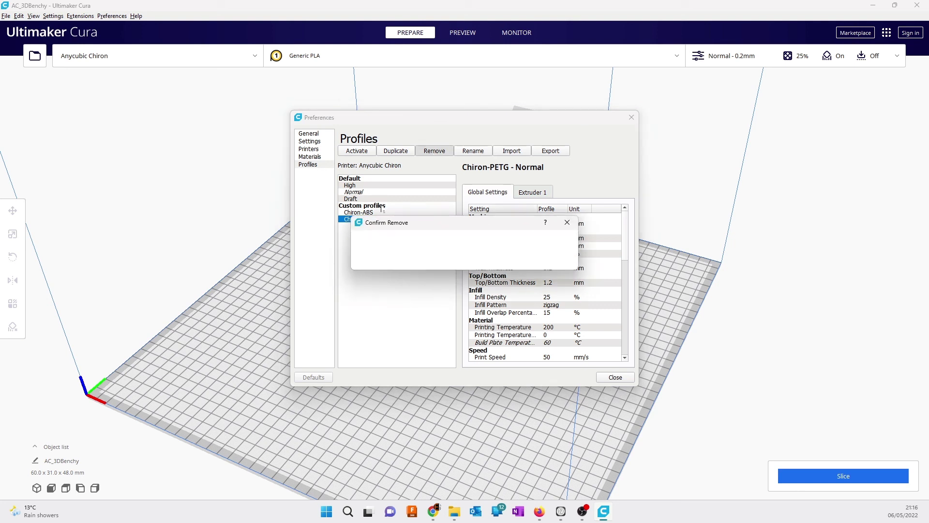
{"action": "left_click", "coordinate": [508, 260]}
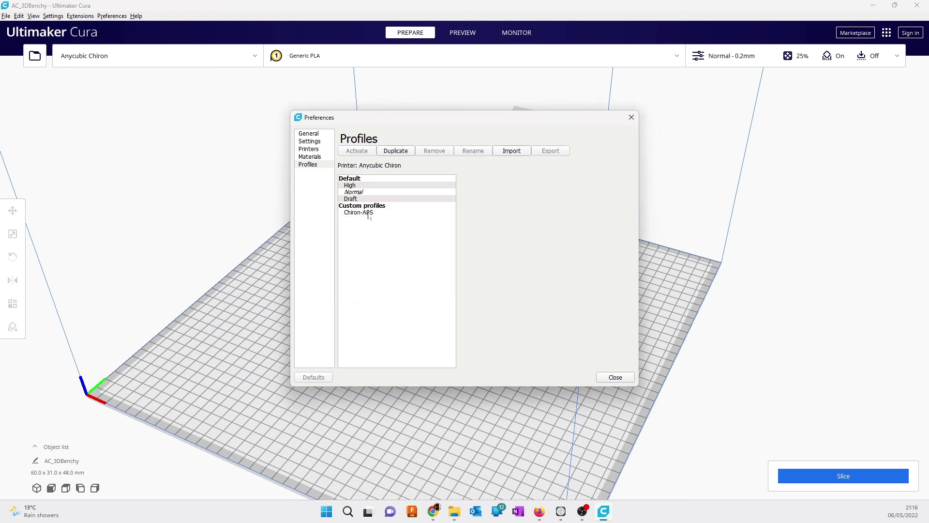
{"action": "left_click", "coordinate": [368, 214]}
{"action": "left_click", "coordinate": [434, 151]}
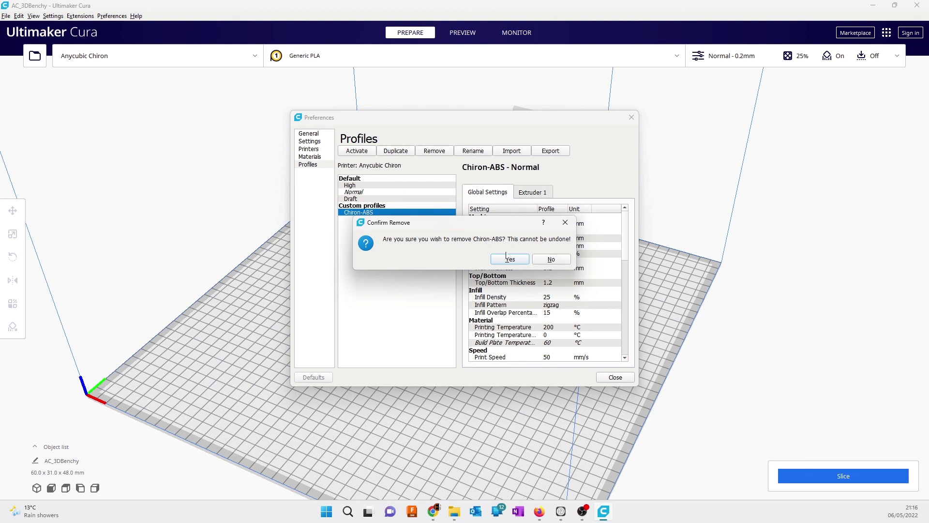
{"action": "left_click", "coordinate": [508, 258]}
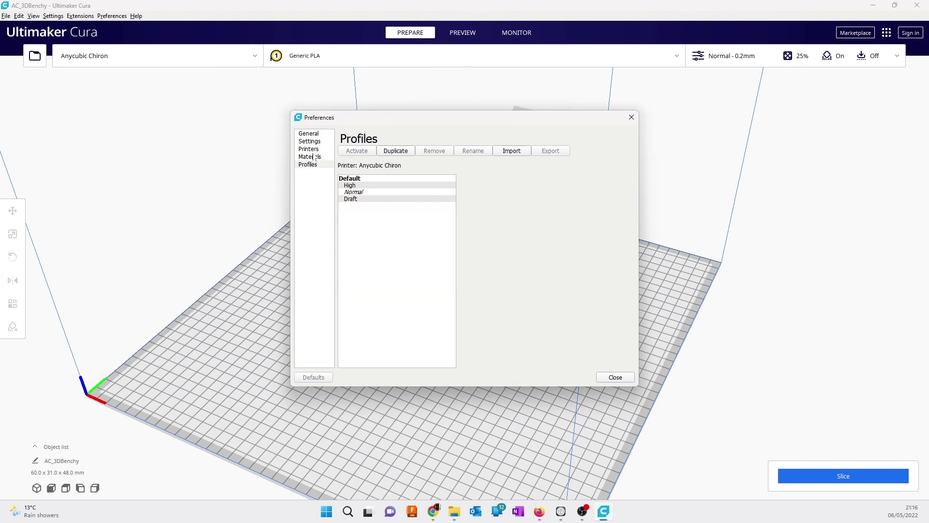
Move Preferences aside and view the High, Normal and Draft profiles, ending on Draft (0.3 mm, 60 mm/s)
{"action": "left_click_drag", "start_coordinate": [352, 121], "coordinate": [389, 140]}
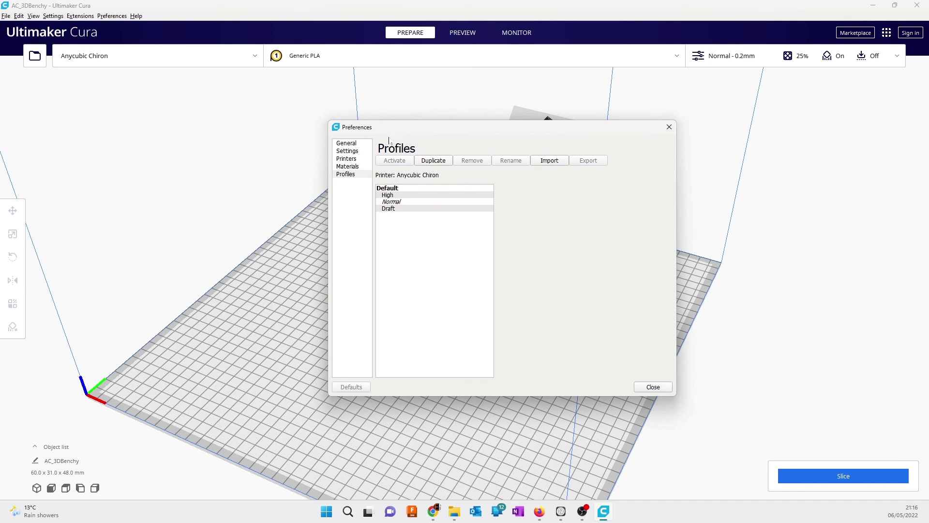
{"action": "key", "text": "Down"}
{"action": "key", "text": "Down"}
{"action": "key", "text": "Down"}
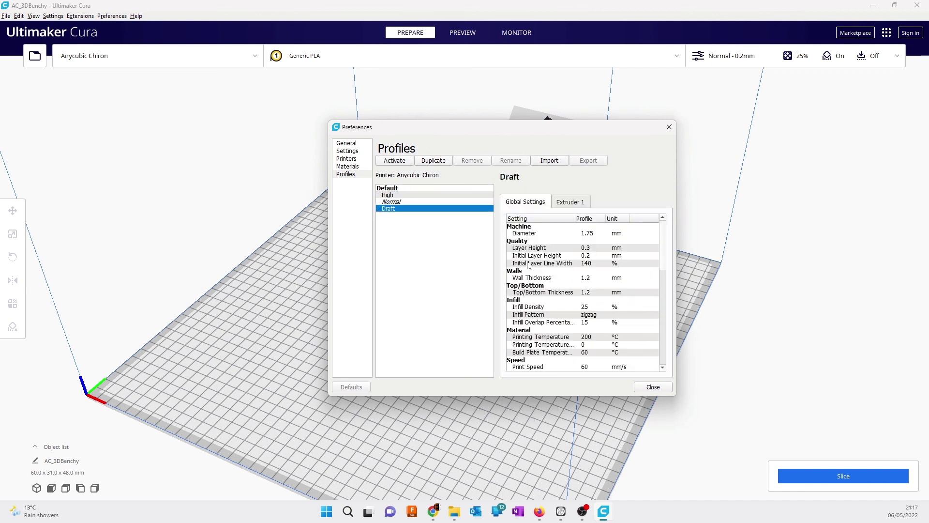
{"action": "left_click", "coordinate": [398, 195]}
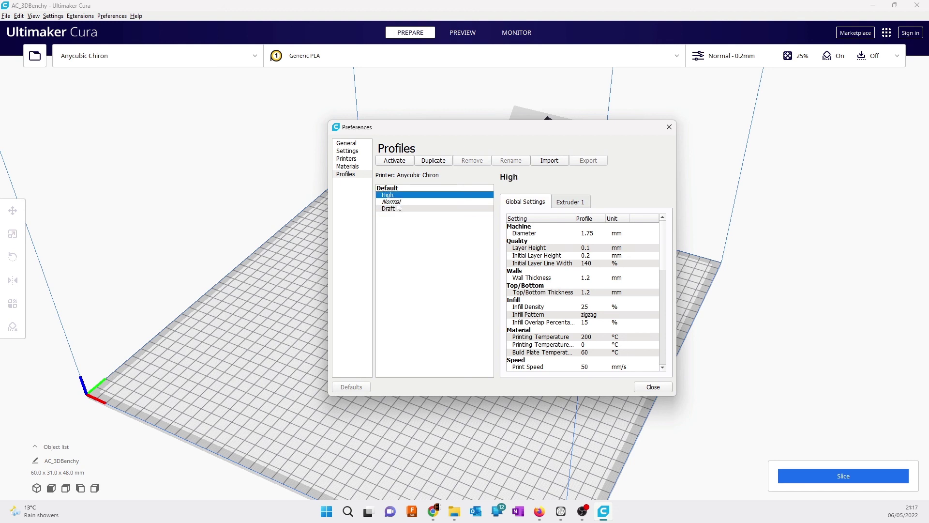
{"action": "left_click", "coordinate": [397, 208]}
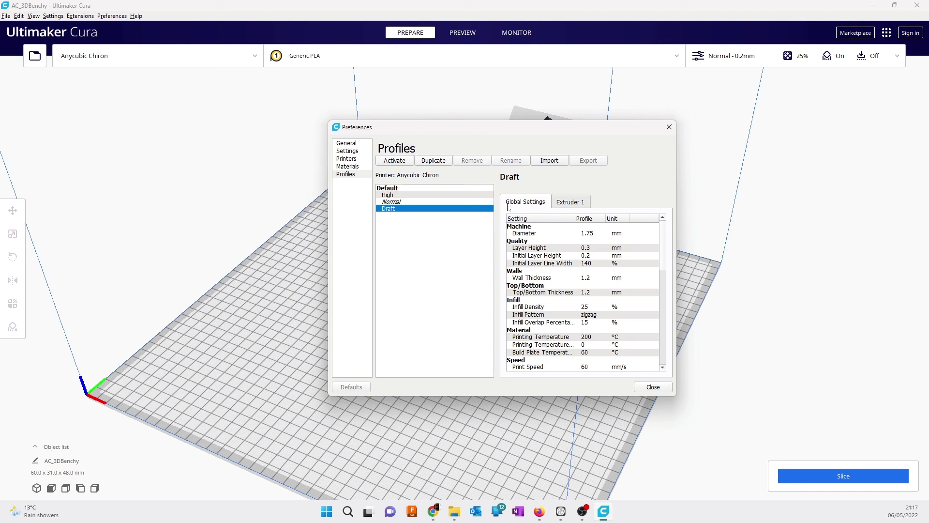
Start a profile import and point the Import Profile dialog at the Chiron folder path copied from File Explorer
{"action": "left_click", "coordinate": [547, 161]}
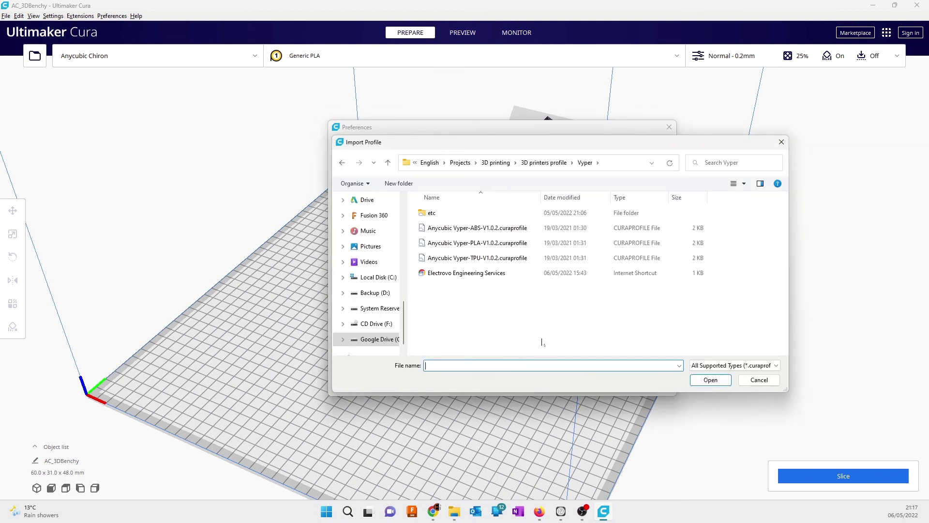
{"action": "mouse_move", "coordinate": [453, 512]}
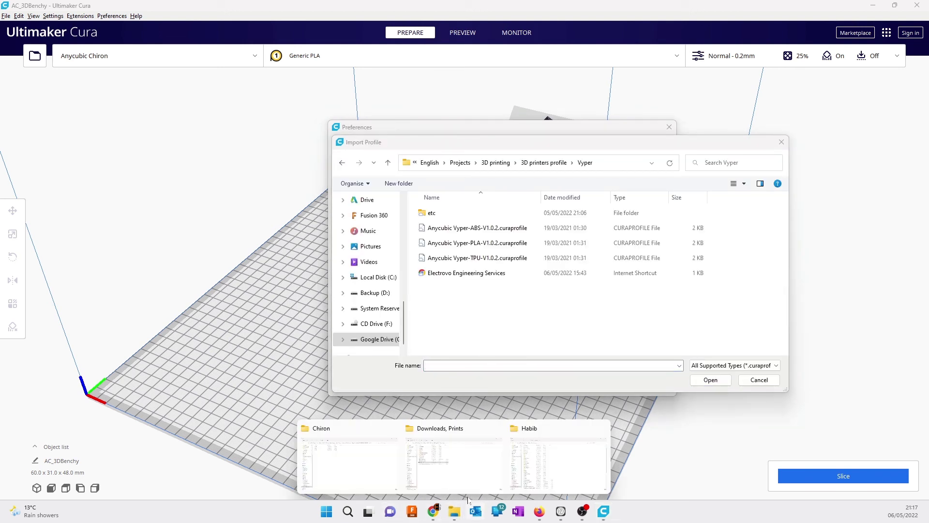
{"action": "left_click", "coordinate": [423, 483]}
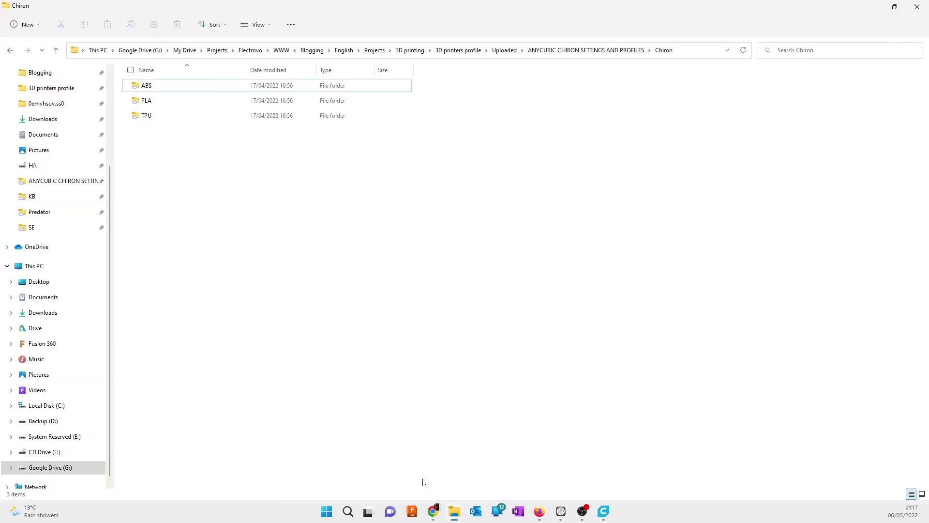
{"action": "left_click", "coordinate": [687, 57]}
{"action": "key", "text": "ctrl+c"}
{"action": "left_click", "coordinate": [872, 7]}
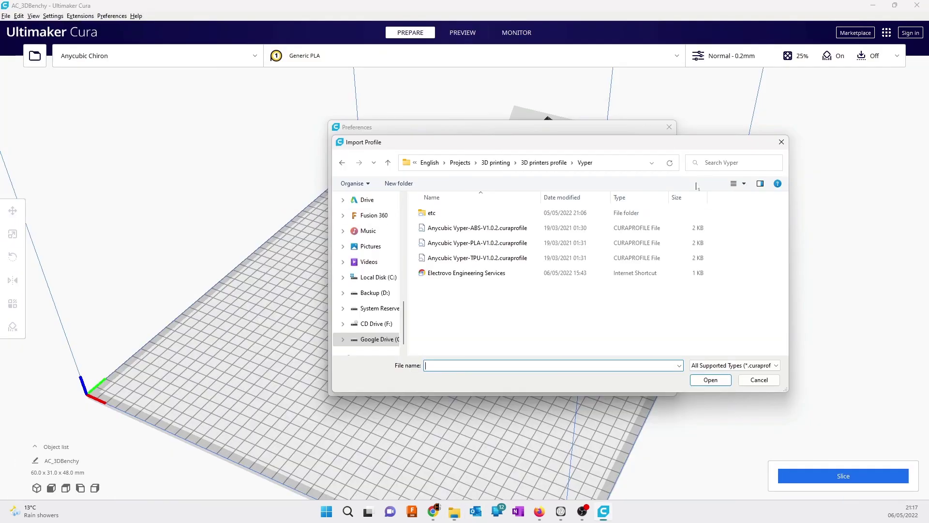
{"action": "left_click", "coordinate": [528, 163]}
{"action": "key", "text": "ctrl+v"}
{"action": "key", "text": "Return"}
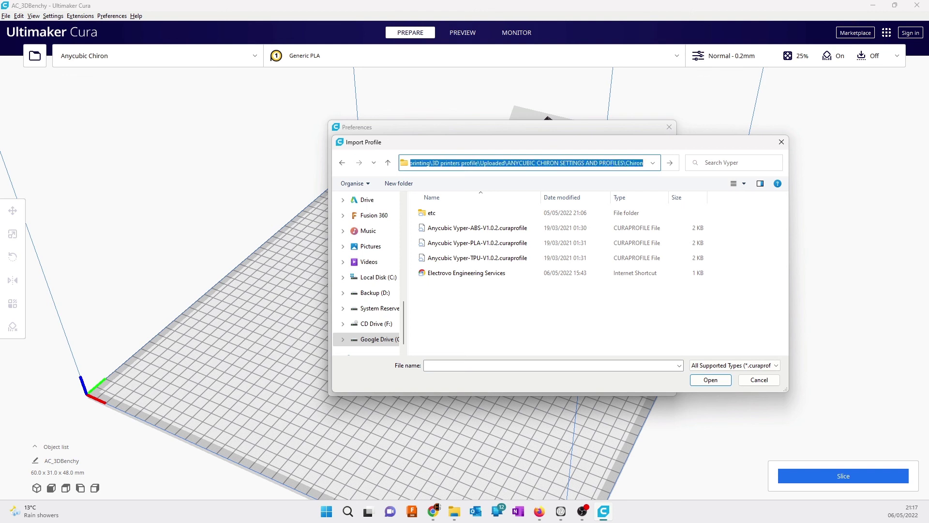
Import Chiron-ABS.ini and Chiron-PLA.ini from their ABS and PLA folders
{"action": "double_click", "coordinate": [452, 218]}
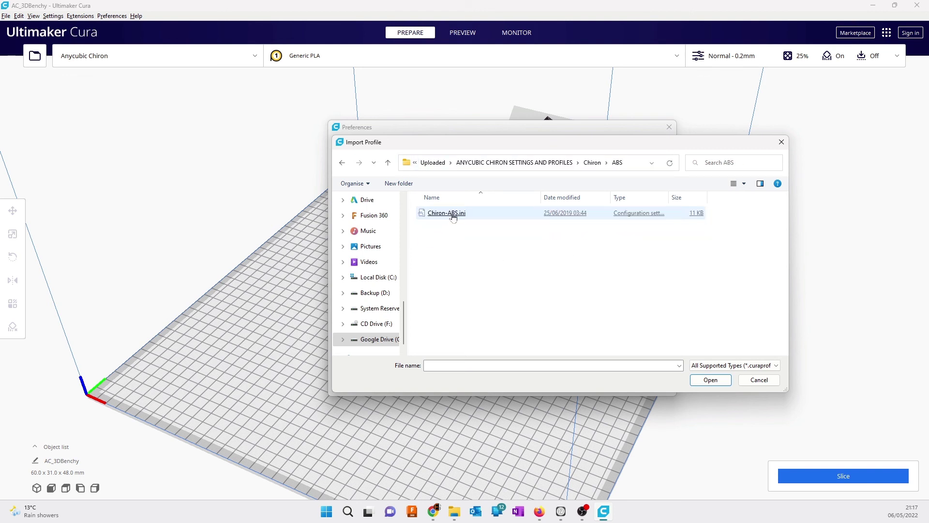
{"action": "double_click", "coordinate": [452, 214]}
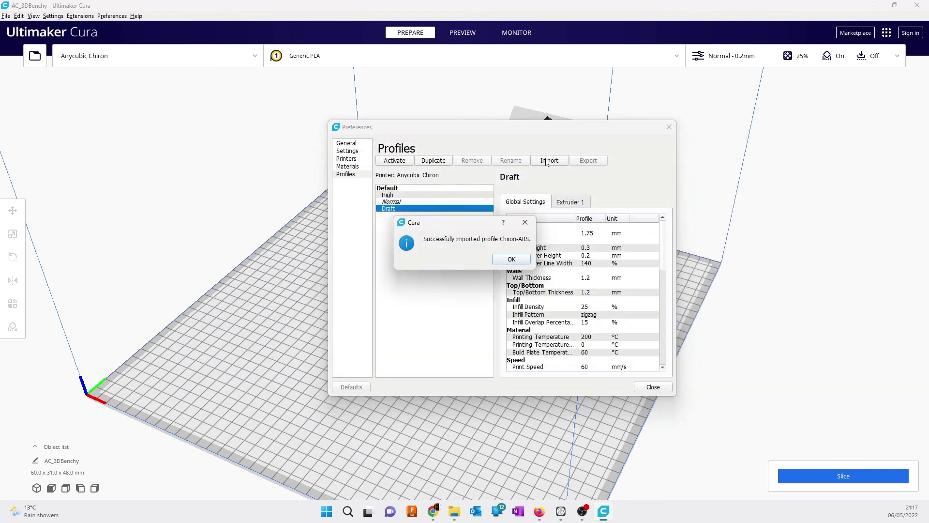
{"action": "left_click", "coordinate": [550, 160]}
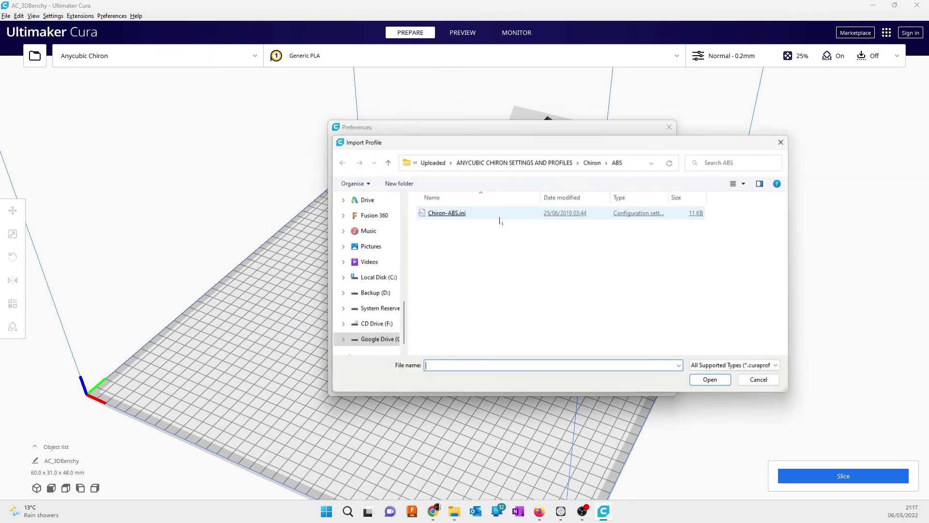
{"action": "left_click", "coordinate": [589, 165]}
{"action": "double_click", "coordinate": [454, 230]}
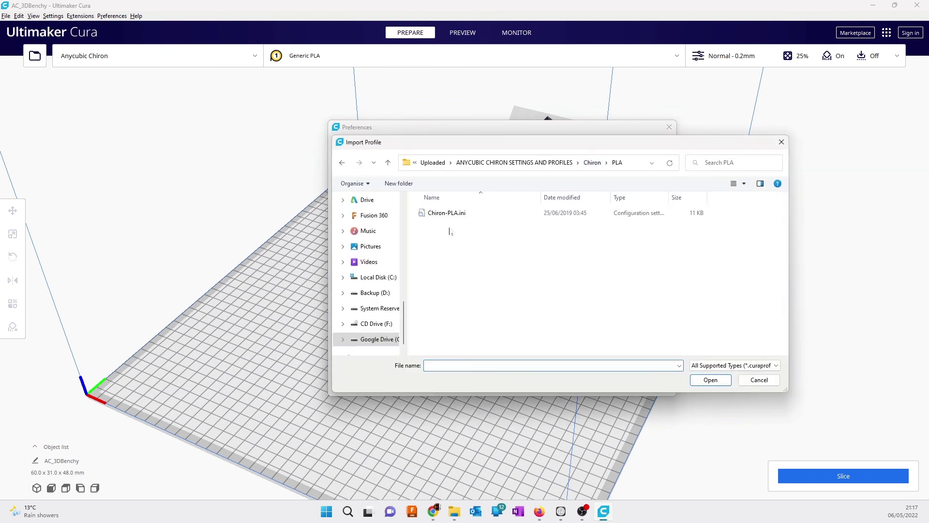
{"action": "double_click", "coordinate": [450, 214]}
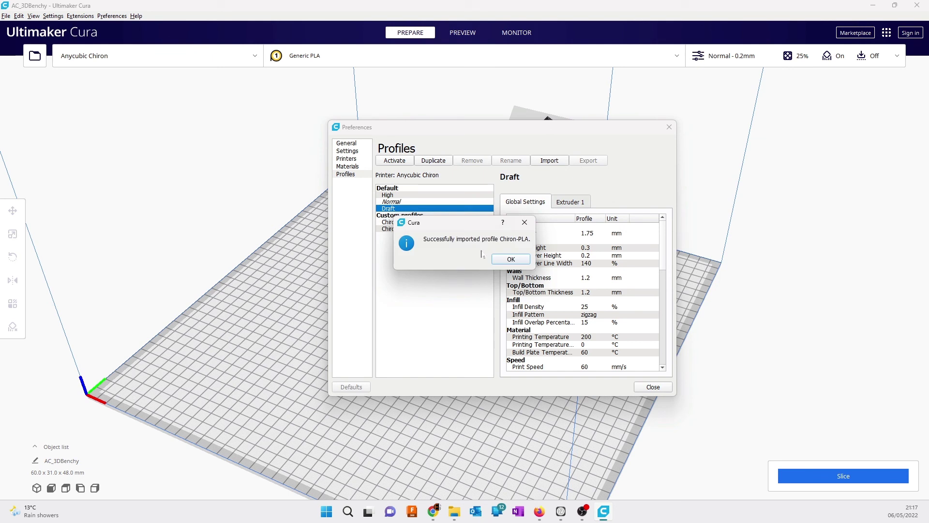
{"action": "left_click", "coordinate": [505, 260]}
Import Chiron-TPU.ini from the TPU folder and confirm the success message
{"action": "left_click", "coordinate": [550, 161]}
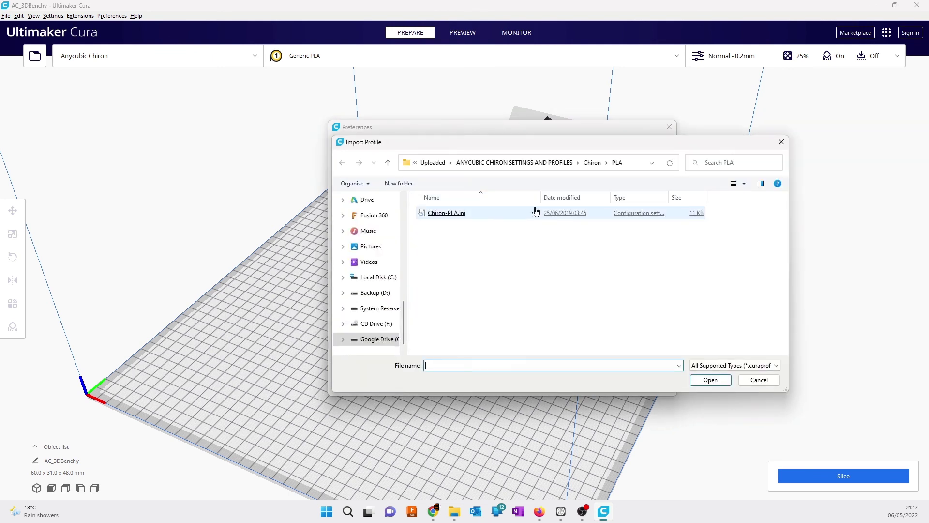
{"action": "left_click", "coordinate": [578, 163]}
{"action": "left_click", "coordinate": [578, 162]}
{"action": "left_click", "coordinate": [588, 163]}
{"action": "double_click", "coordinate": [458, 242]}
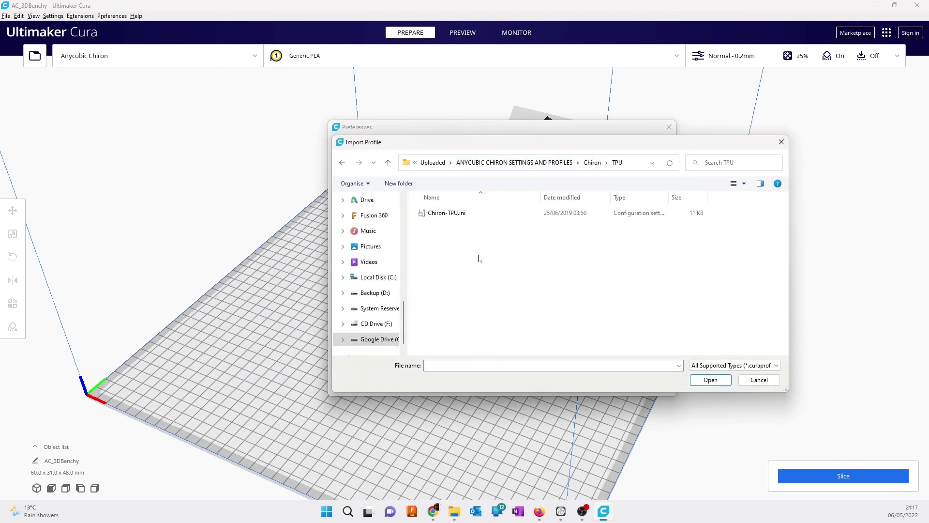
{"action": "double_click", "coordinate": [465, 214]}
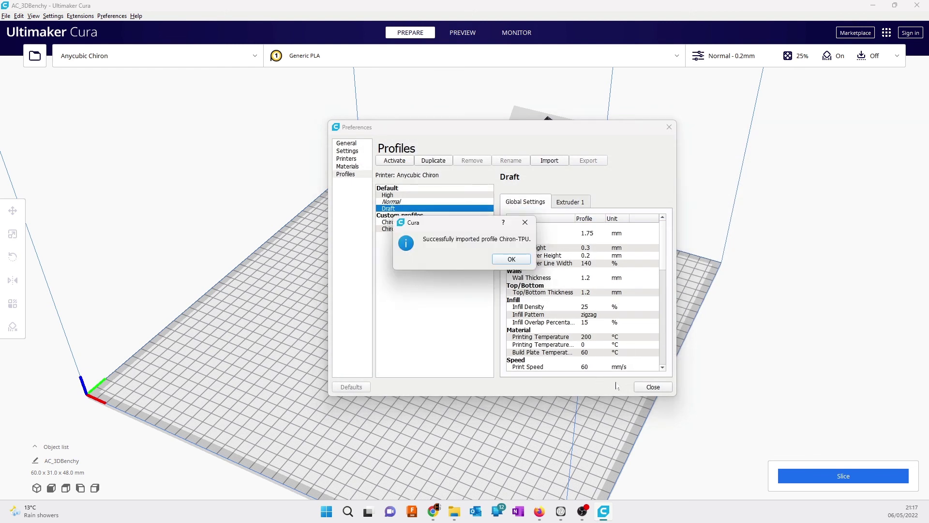
{"action": "left_click", "coordinate": [526, 261]}
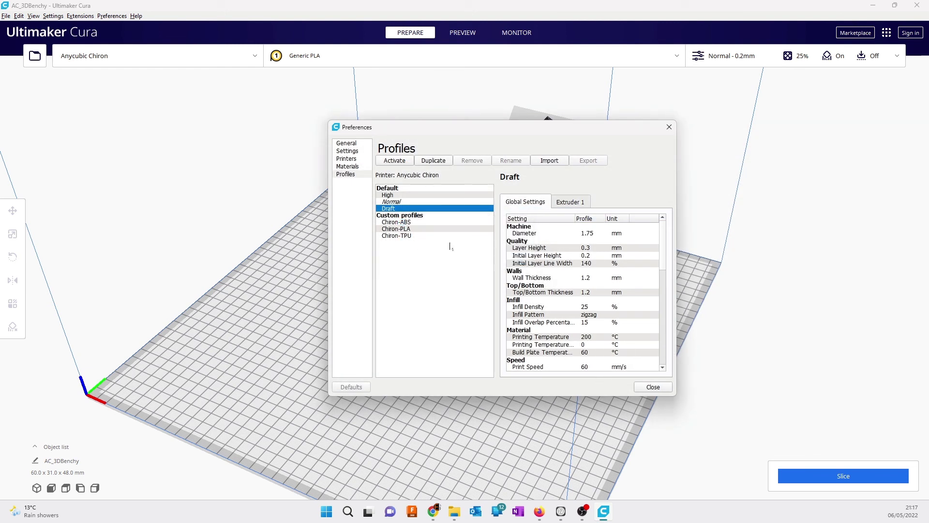
Close preferences and select Chiron-PLA as the print profile in the custom settings panel
{"action": "left_click", "coordinate": [651, 387]}
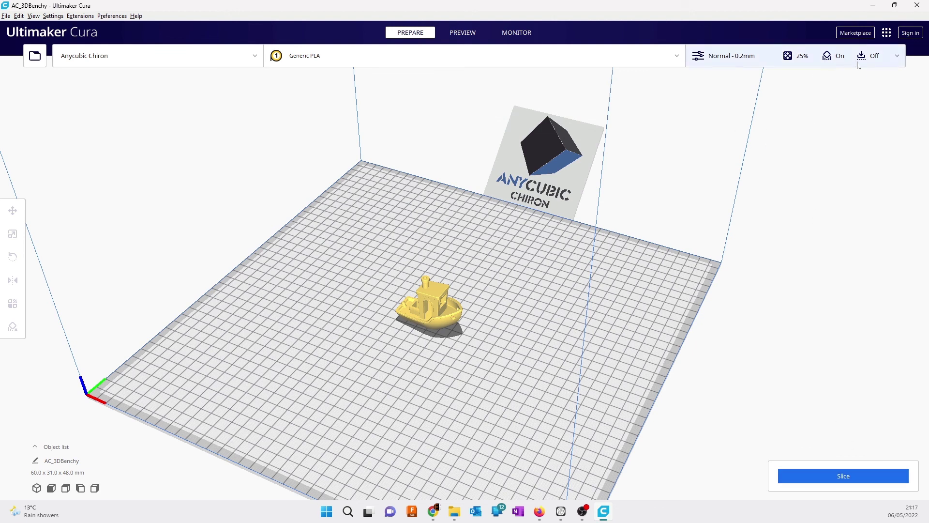
{"action": "left_click", "coordinate": [754, 56]}
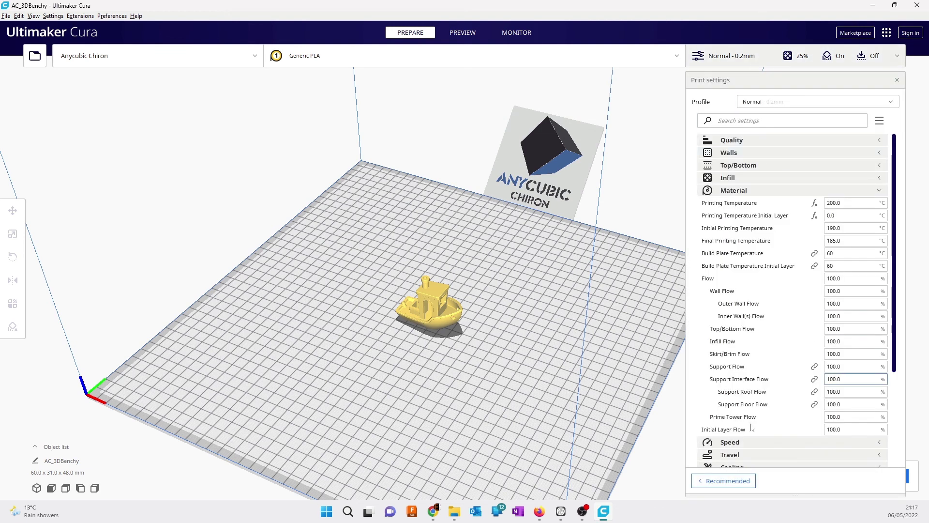
{"action": "left_click", "coordinate": [725, 480]}
{"action": "left_click", "coordinate": [882, 237]}
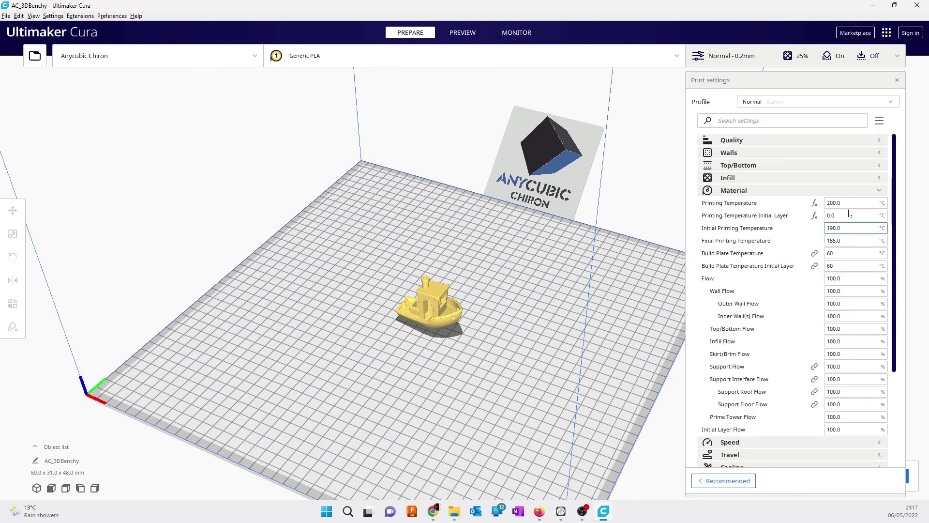
{"action": "left_click", "coordinate": [774, 102]}
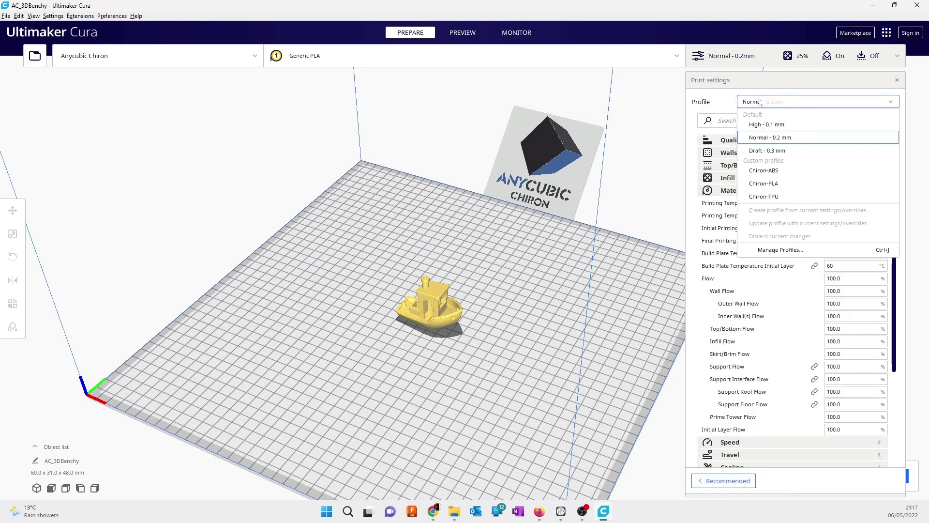
{"action": "left_click", "coordinate": [783, 185]}
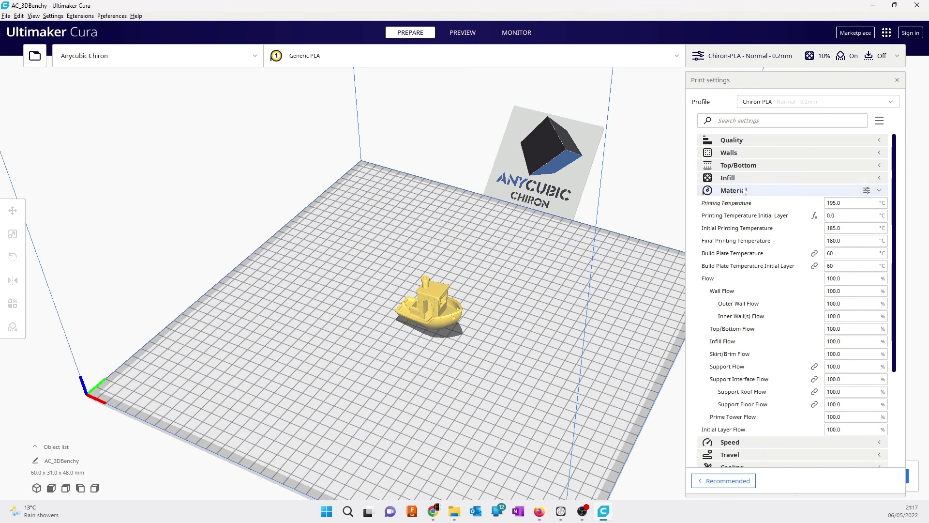
Collapse the Material and Build Plate Adhesion categories and keep Chiron-PLA selected
{"action": "left_click", "coordinate": [745, 191]}
{"action": "left_click", "coordinate": [756, 255]}
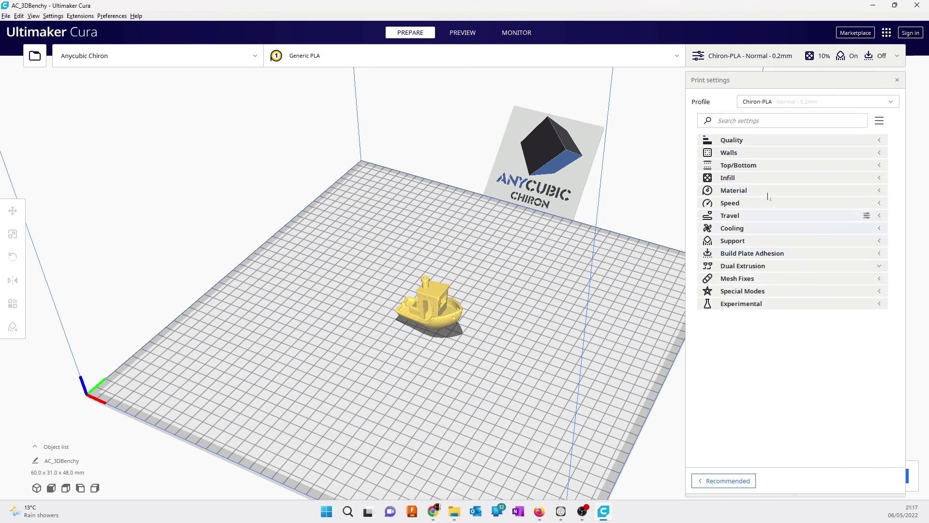
{"action": "left_click", "coordinate": [774, 103]}
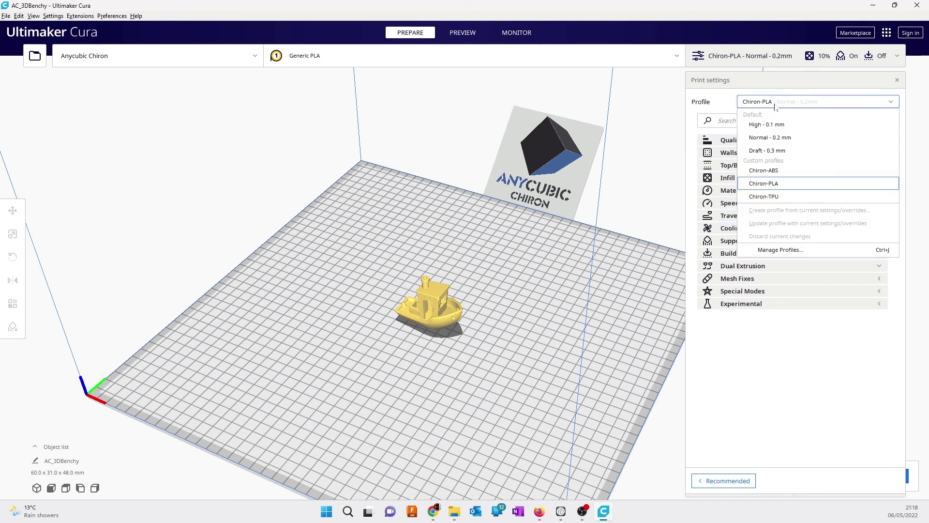
{"action": "left_click", "coordinate": [771, 186]}
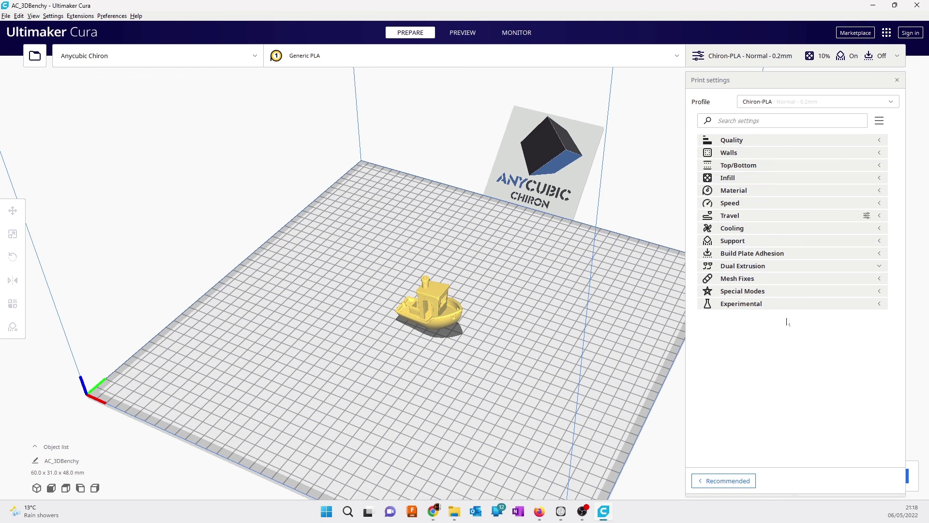
Slice the Benchy in Recommended mode, getting 1 hour 56 minutes and 16 g, then return to Firefox
{"action": "left_click", "coordinate": [724, 480]}
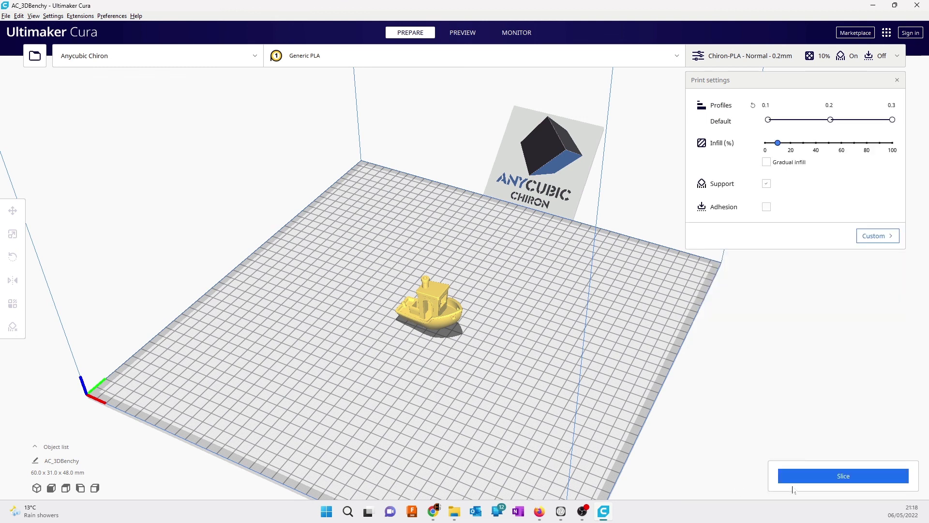
{"action": "left_click", "coordinate": [825, 477]}
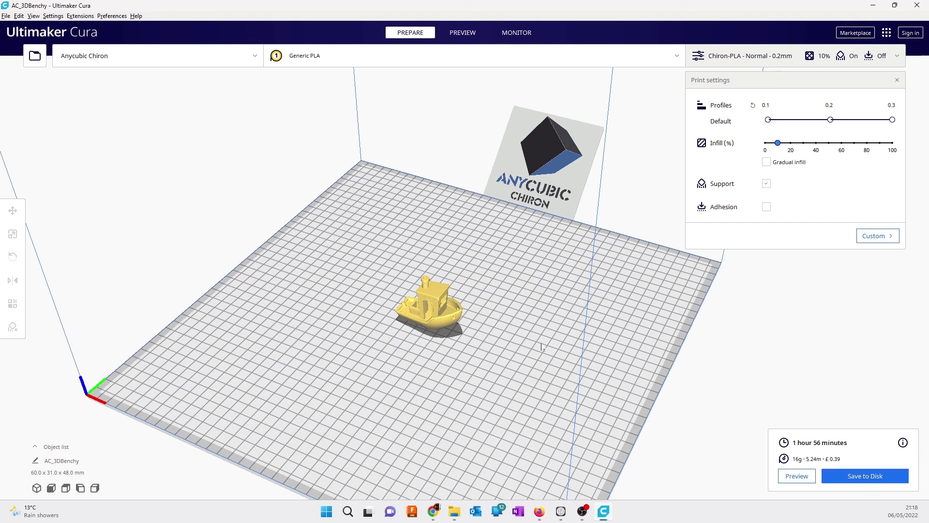
{"action": "left_click", "coordinate": [436, 520]}
Browse the Electrovo profiles page and highlight the ANYCUBIC CHIRON FDM 3D PRINTER CURA PROFILES heading
{"action": "left_click", "coordinate": [539, 512]}
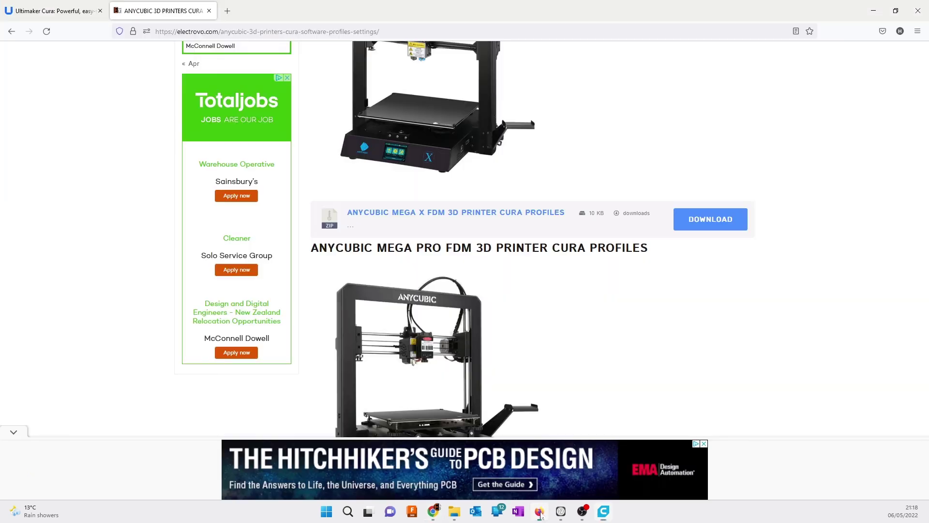
{"action": "scroll", "coordinate": [442, 247], "scroll_direction": "down", "scroll_amount": 2}
{"action": "scroll", "coordinate": [443, 246], "scroll_direction": "down", "scroll_amount": 20}
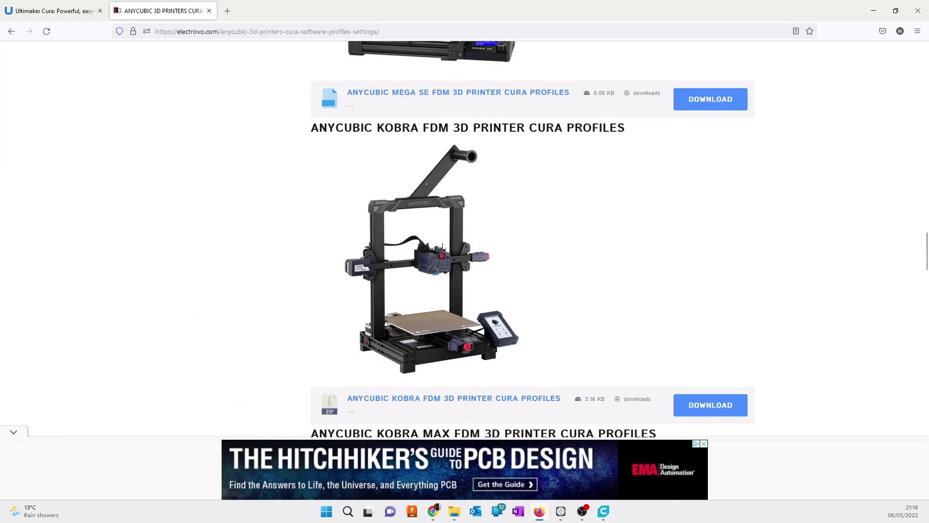
{"action": "scroll", "coordinate": [442, 245], "scroll_direction": "down", "scroll_amount": 8}
{"action": "scroll", "coordinate": [437, 242], "scroll_direction": "up", "scroll_amount": 20}
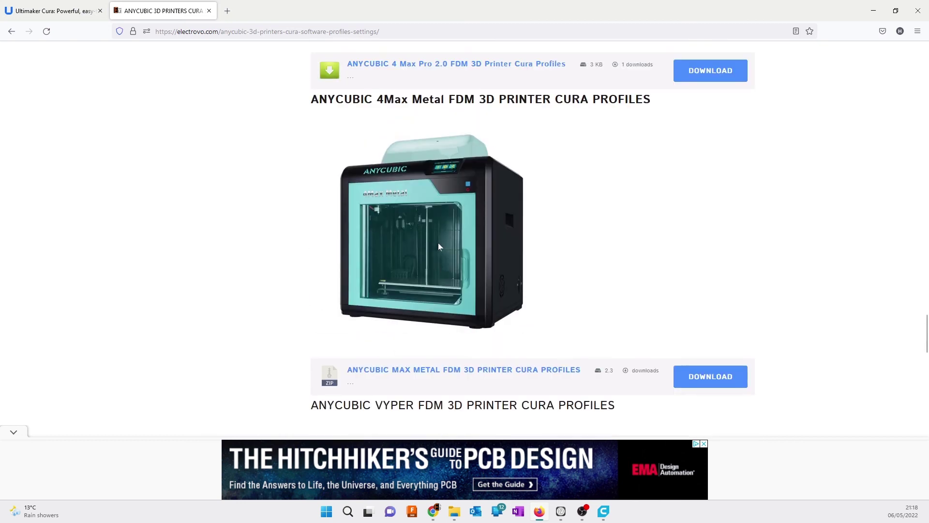
{"action": "scroll", "coordinate": [430, 246], "scroll_direction": "up", "scroll_amount": 20}
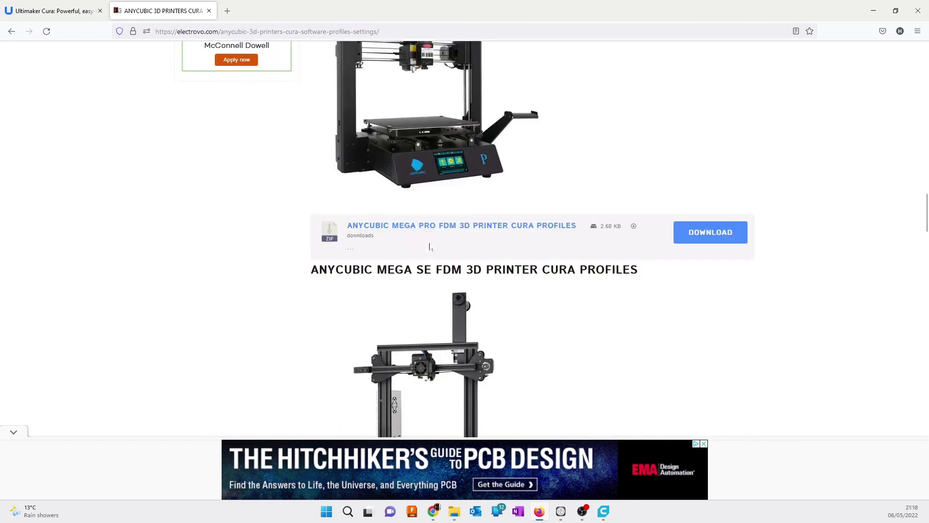
{"action": "scroll", "coordinate": [429, 247], "scroll_direction": "up", "scroll_amount": 20}
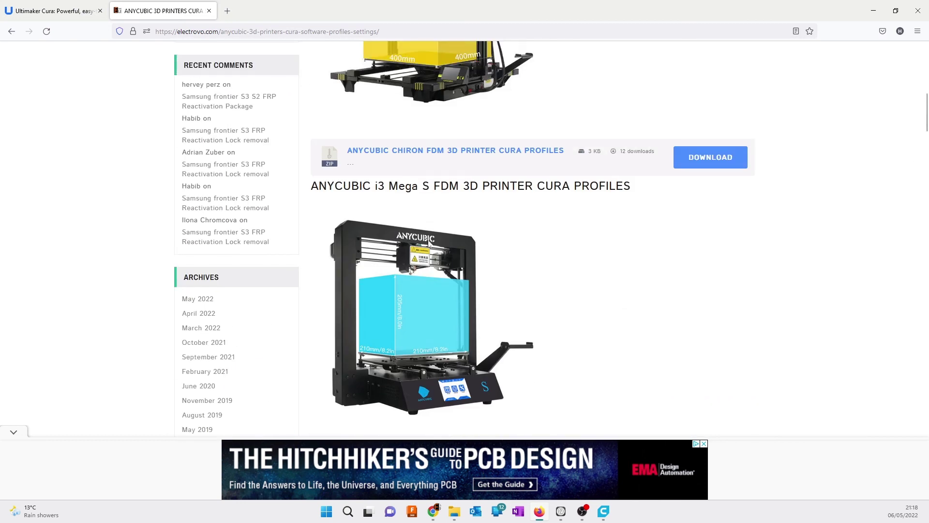
{"action": "scroll", "coordinate": [428, 243], "scroll_direction": "down", "scroll_amount": 5}
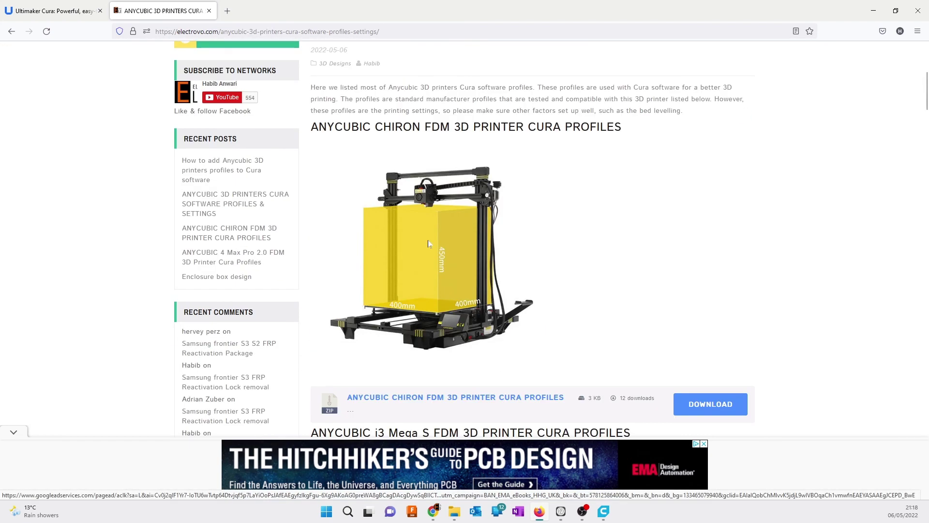
{"action": "left_click_drag", "start_coordinate": [319, 127], "coordinate": [628, 141]}
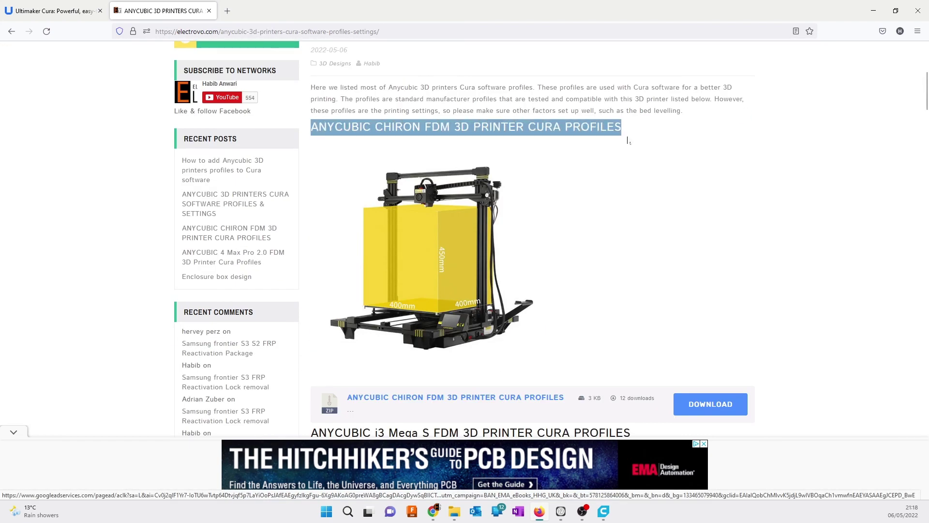
Scroll to the end of the post, showing the Preddator download and the how-to-add-profiles link
{"action": "scroll", "coordinate": [420, 204], "scroll_direction": "down", "scroll_amount": 20}
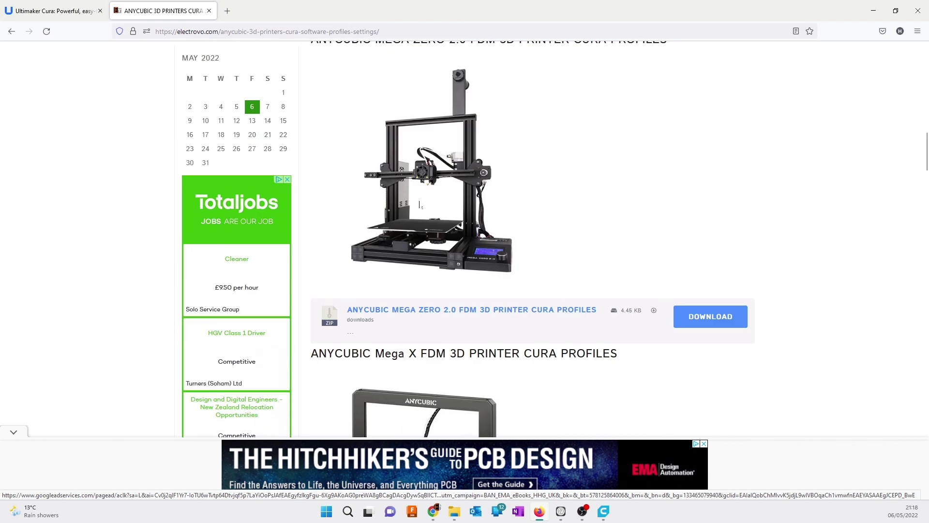
{"action": "scroll", "coordinate": [419, 204], "scroll_direction": "up", "scroll_amount": 20}
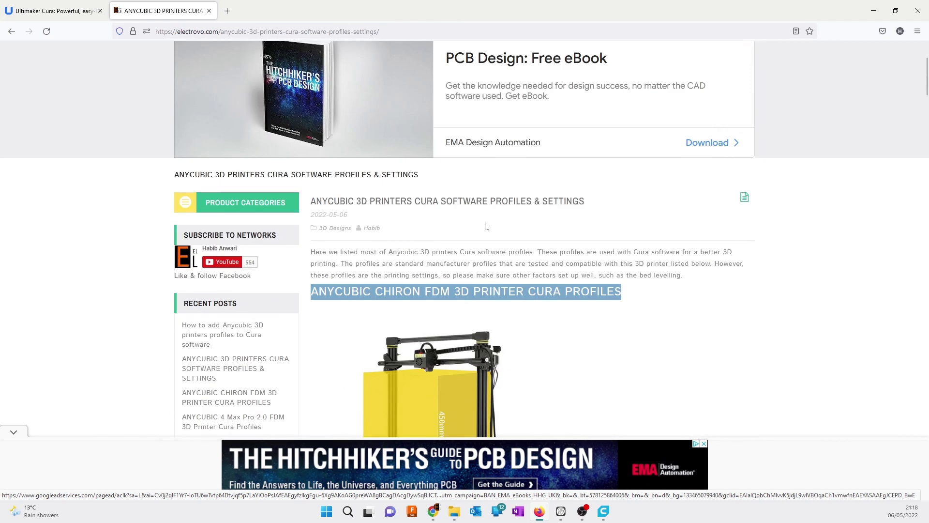
{"action": "scroll", "coordinate": [485, 227], "scroll_direction": "down", "scroll_amount": 10}
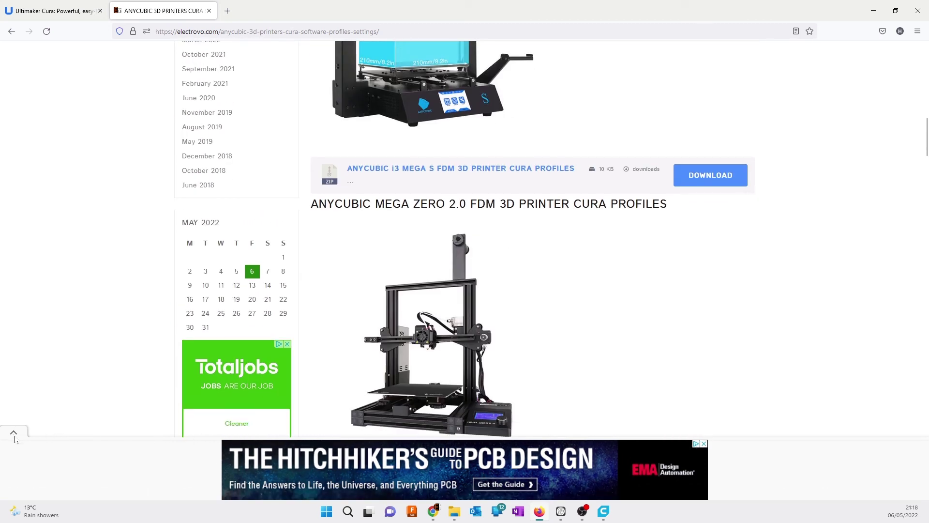
{"action": "scroll", "coordinate": [535, 405], "scroll_direction": "down", "scroll_amount": 4}
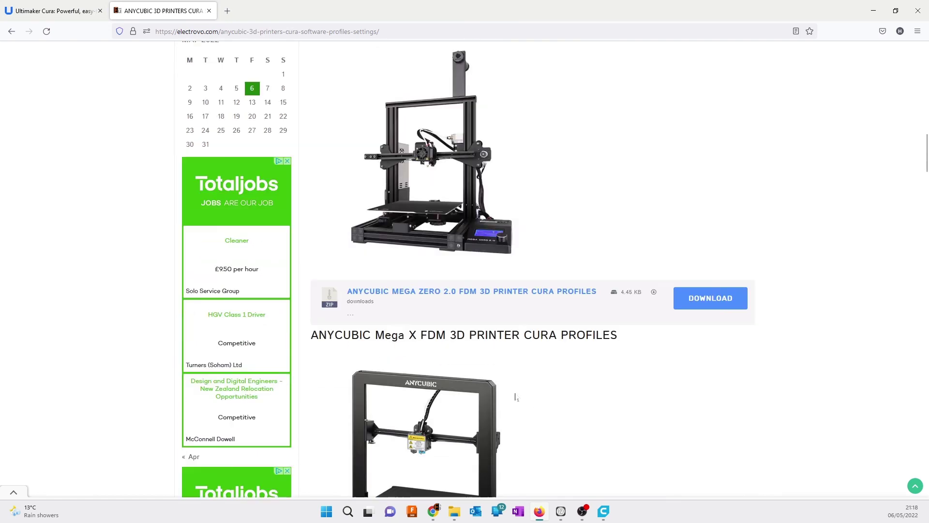
{"action": "scroll", "coordinate": [515, 397], "scroll_direction": "down", "scroll_amount": 10}
{"action": "scroll", "coordinate": [647, 351], "scroll_direction": "down", "scroll_amount": 1}
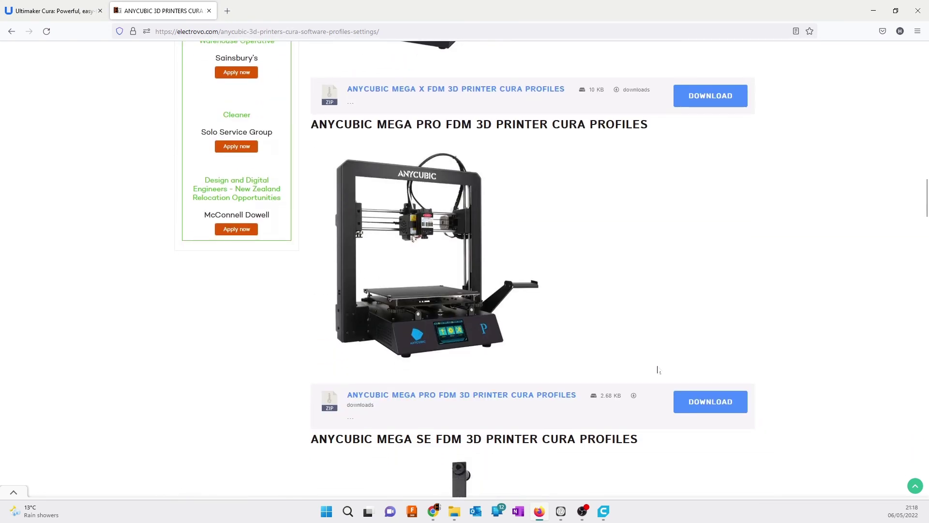
{"action": "scroll", "coordinate": [564, 397], "scroll_direction": "down", "scroll_amount": 20}
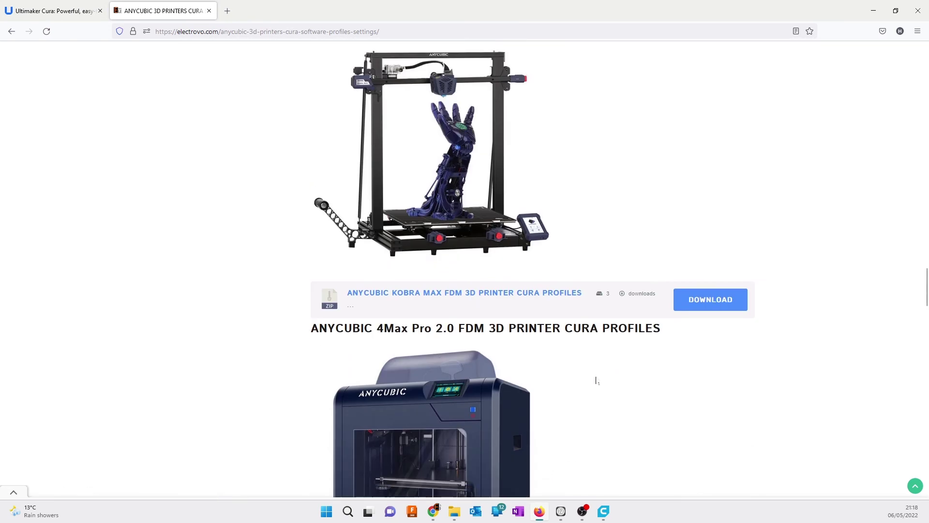
{"action": "scroll", "coordinate": [574, 385], "scroll_direction": "down", "scroll_amount": 20}
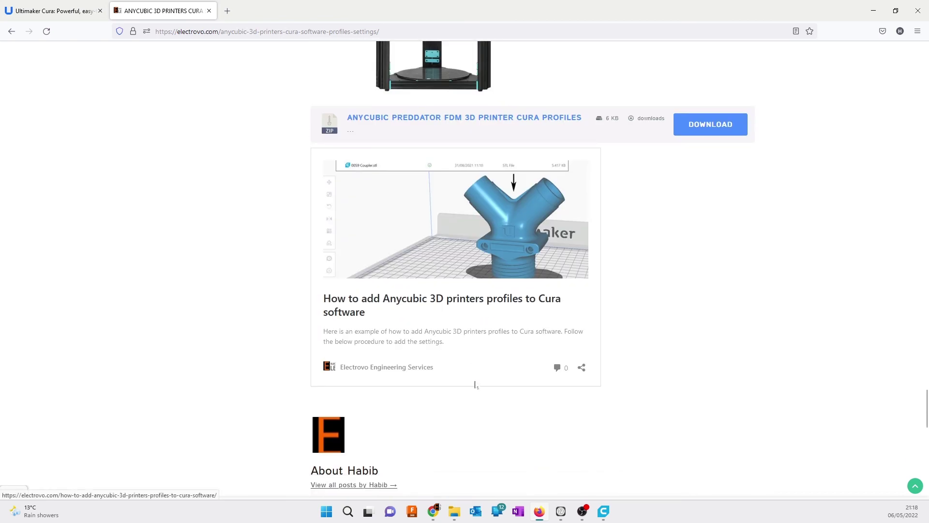
{"action": "scroll", "coordinate": [472, 378], "scroll_direction": "up", "scroll_amount": 2}
{"action": "left_click", "coordinate": [370, 261]}
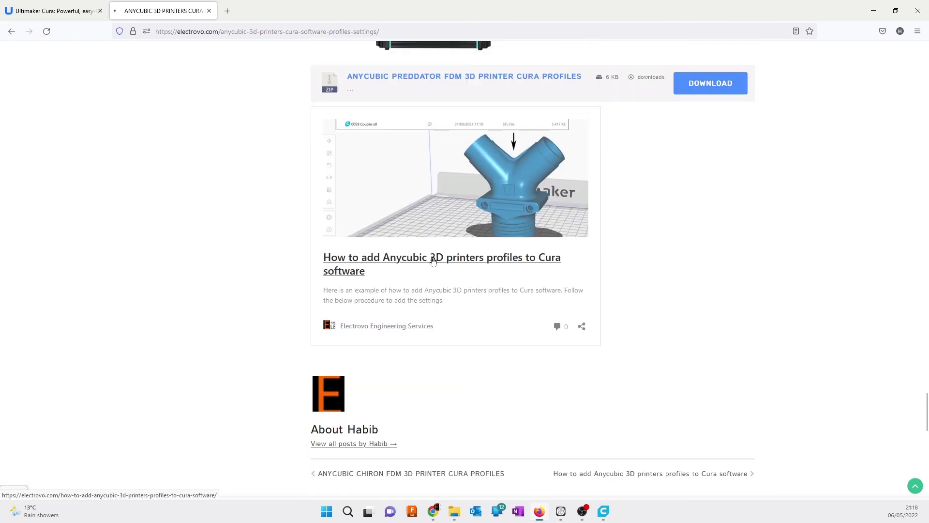
{"action": "scroll", "coordinate": [472, 242], "scroll_direction": "down", "scroll_amount": 19}
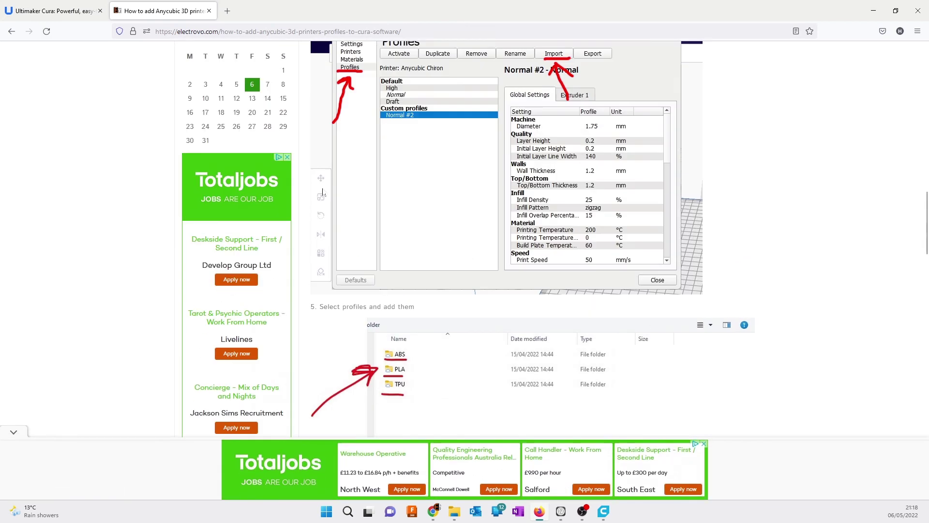
{"action": "key", "text": "alt+Left"}
{"action": "scroll", "coordinate": [545, 257], "scroll_direction": "up", "scroll_amount": 20}
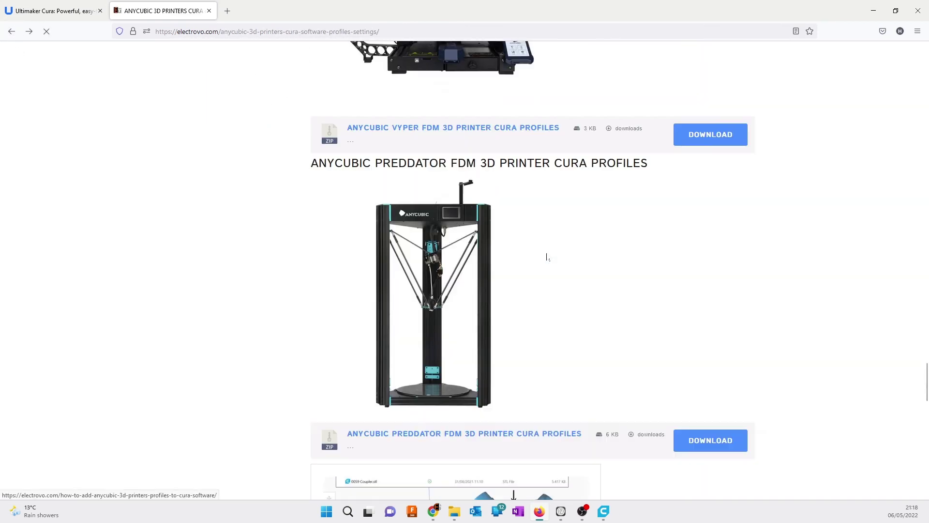
{"action": "scroll", "coordinate": [545, 257], "scroll_direction": "up", "scroll_amount": 20}
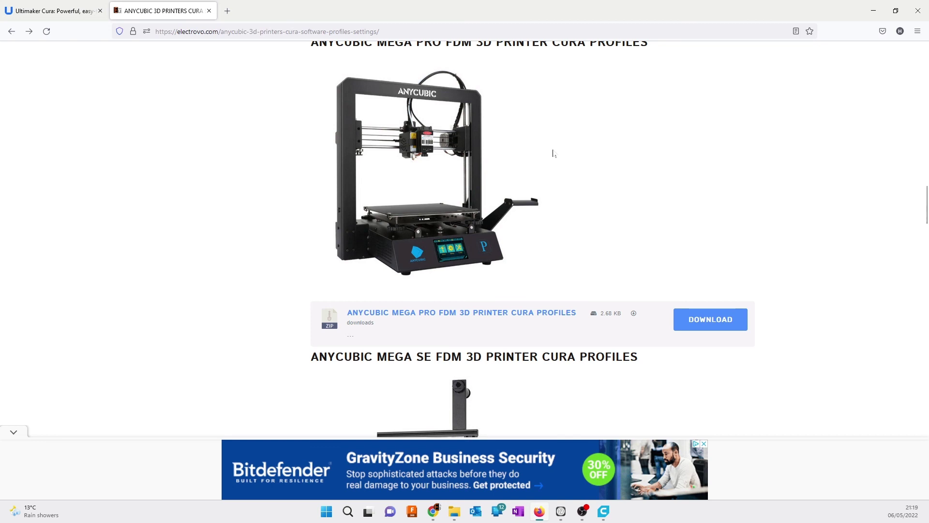
{"action": "scroll", "coordinate": [554, 154], "scroll_direction": "up", "scroll_amount": 12}
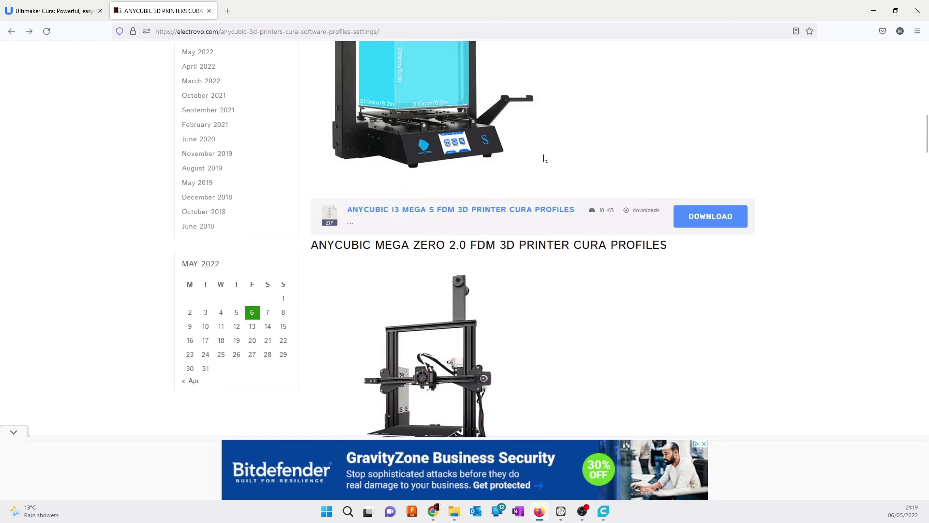